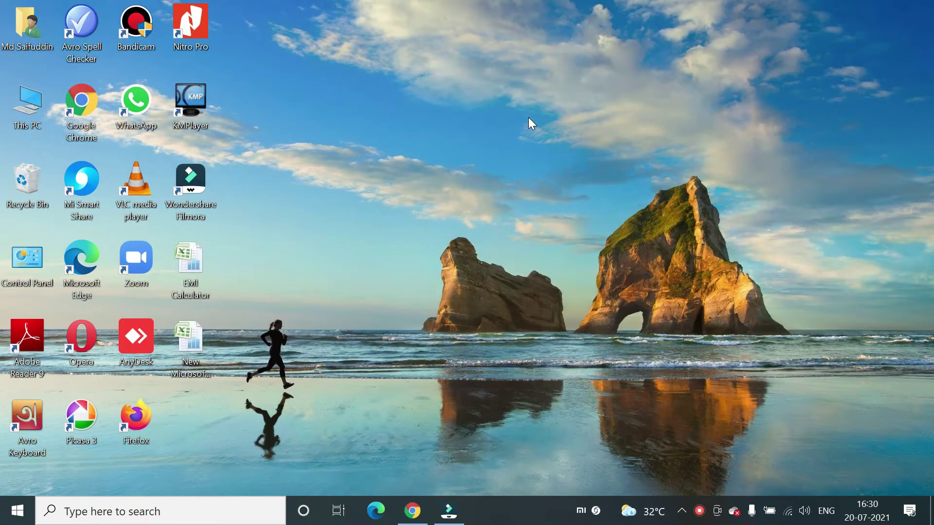
# Step: Create a new Excel worksheet on the desktop named "Salary Sheet June-2021" and open it
pyautogui.rightClick(528, 118)
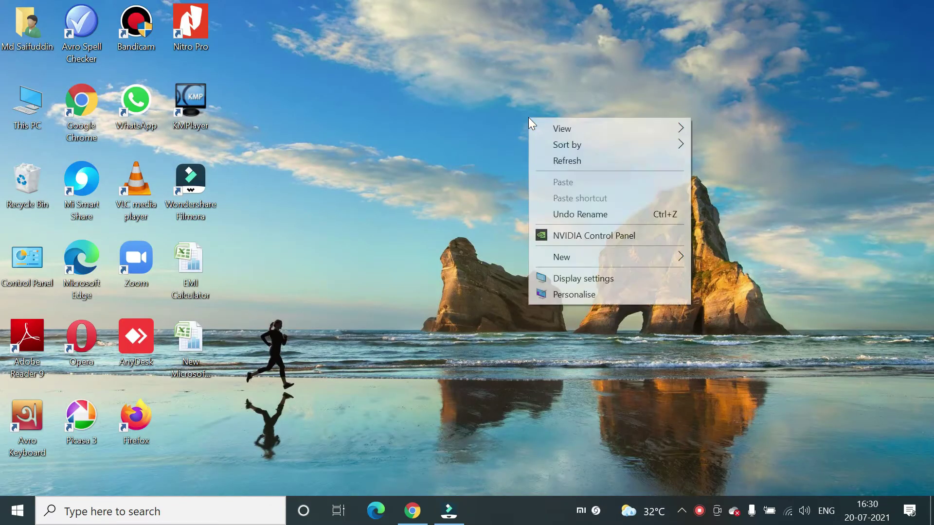
pyautogui.click(576, 259)
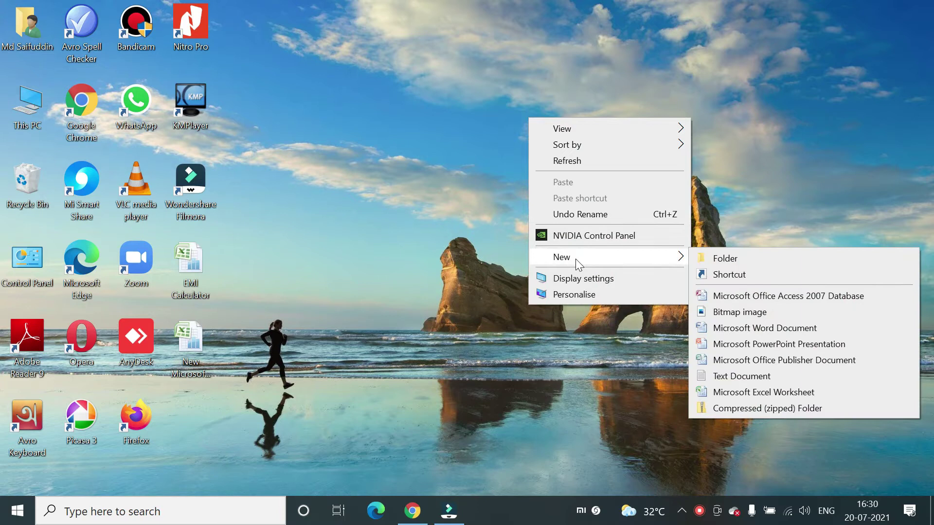
pyautogui.click(749, 394)
pyautogui.write('Salary ')
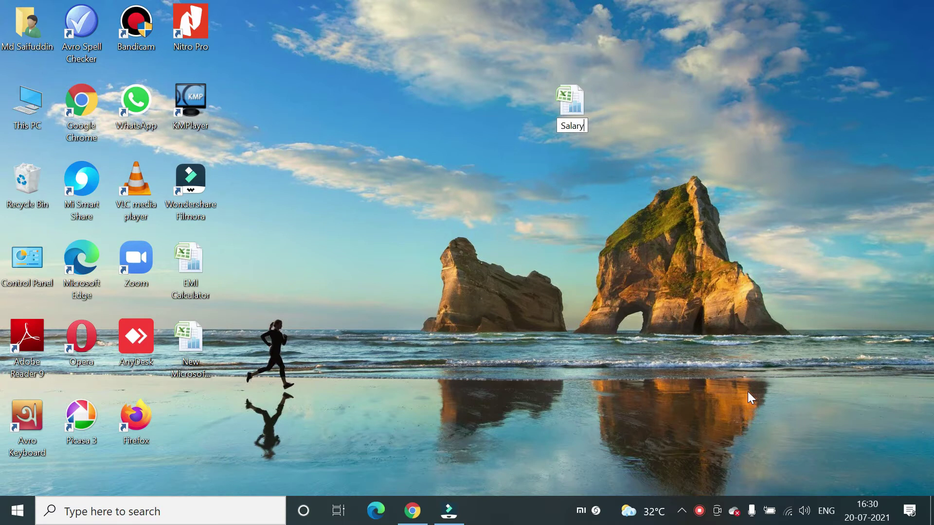
pyautogui.write('Shee')
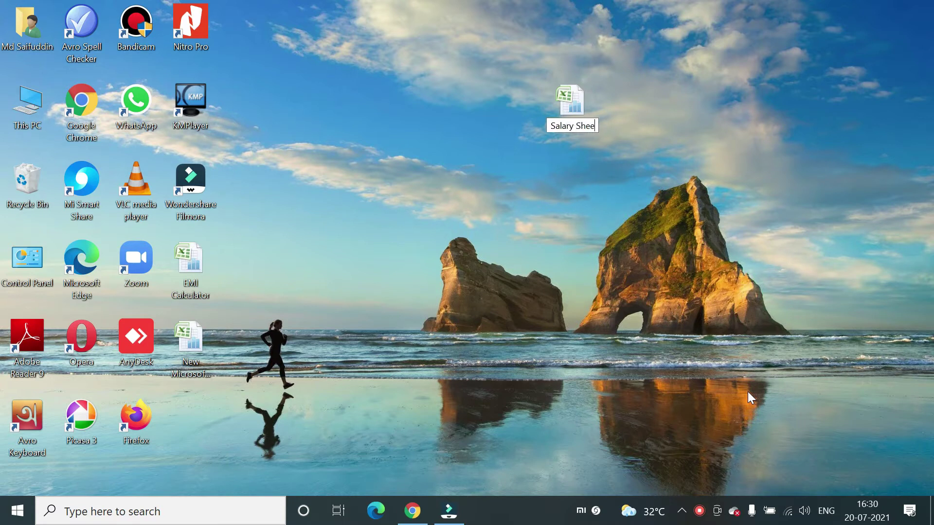
pyautogui.write('t J')
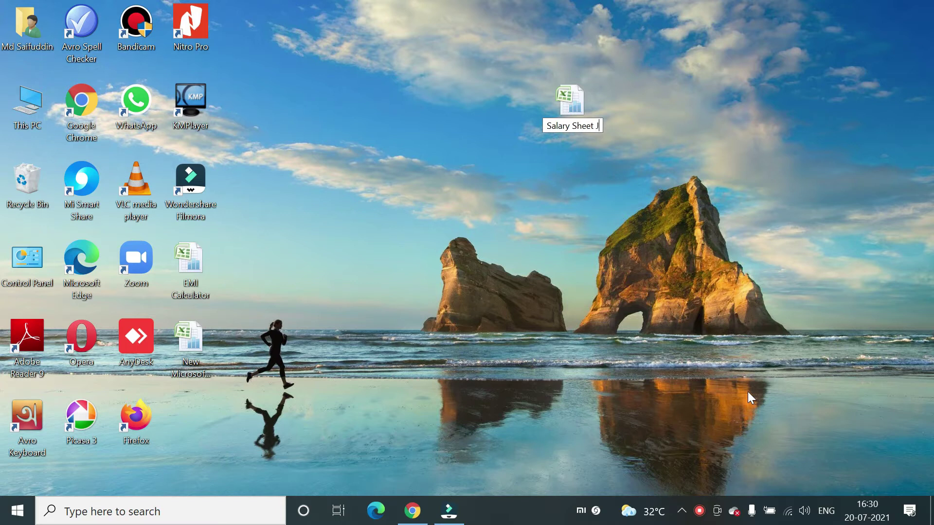
pyautogui.write('une-2021')
pyautogui.press('Return')
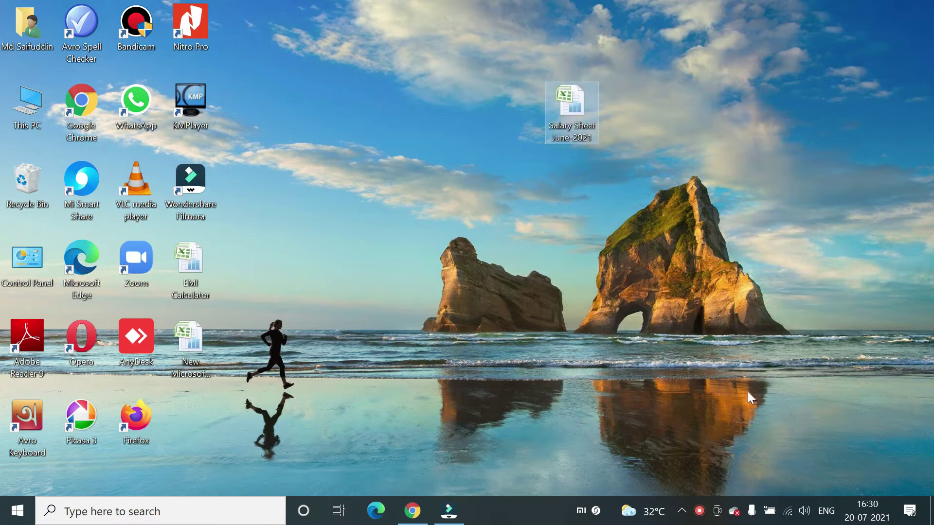
pyautogui.doubleClick(576, 109)
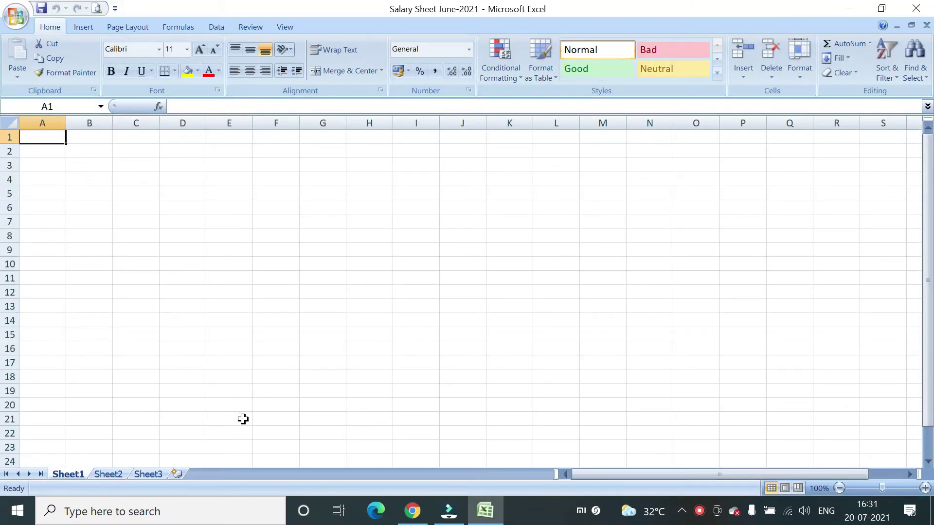
# Step: Enter the headers S.L, Name, Basic and House Rent in B6:E6 and widen column E to fit its header
pyautogui.doubleClick(92, 208)
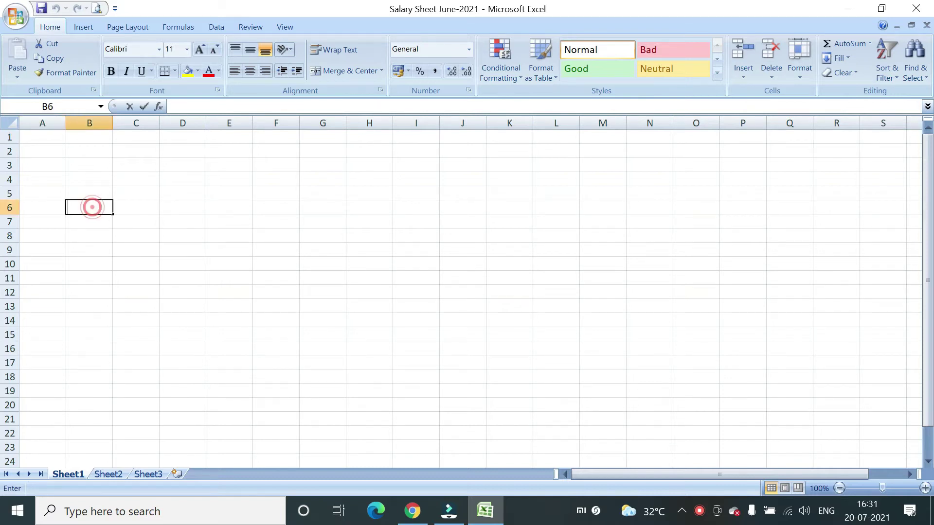
pyautogui.write('S.L')
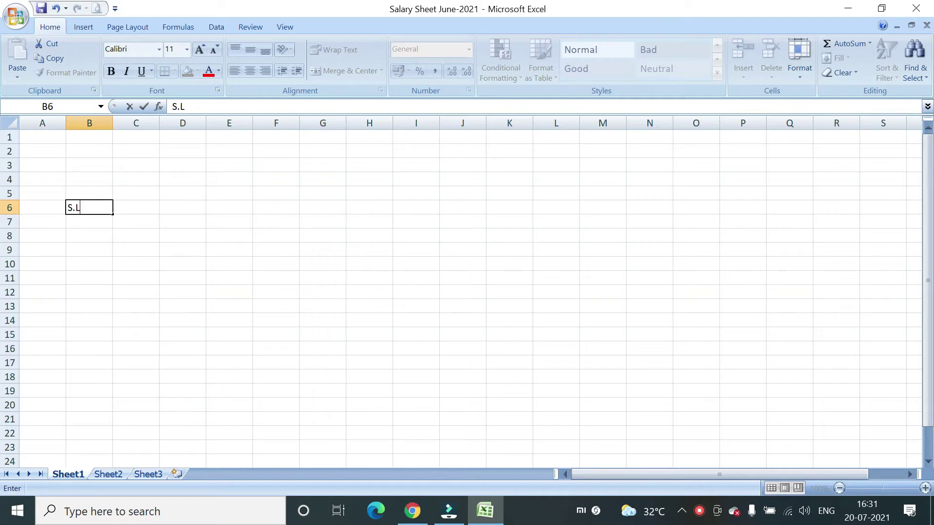
pyautogui.press('Tab')
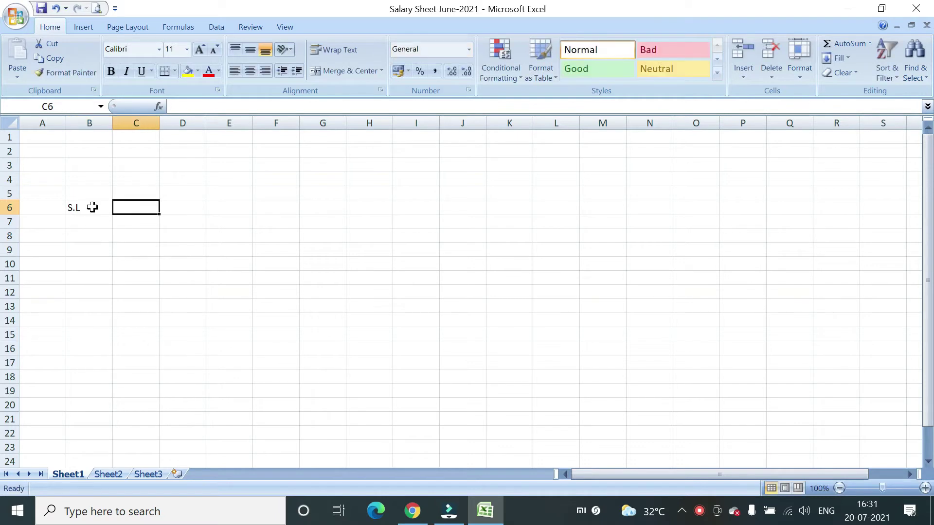
pyautogui.write('Na')
pyautogui.press('Tab')
pyautogui.write('Basi')
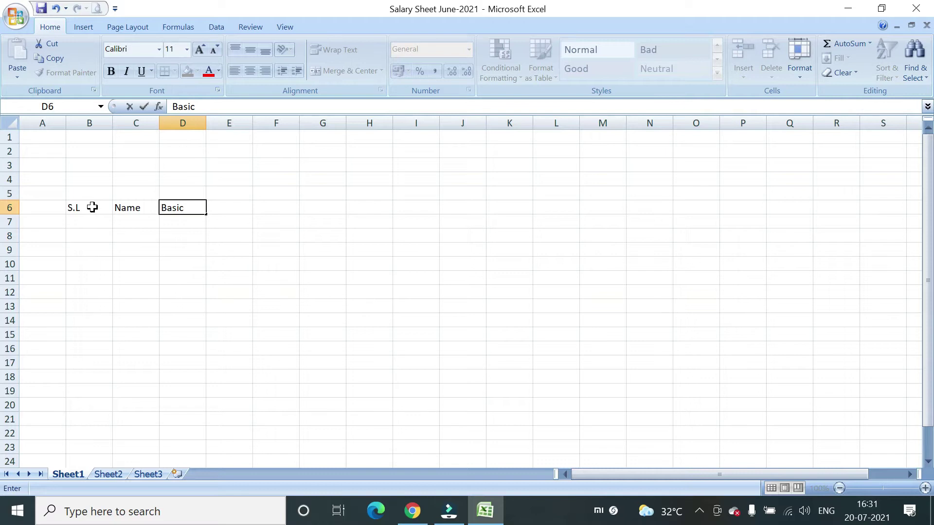
pyautogui.press('Tab')
pyautogui.write('H')
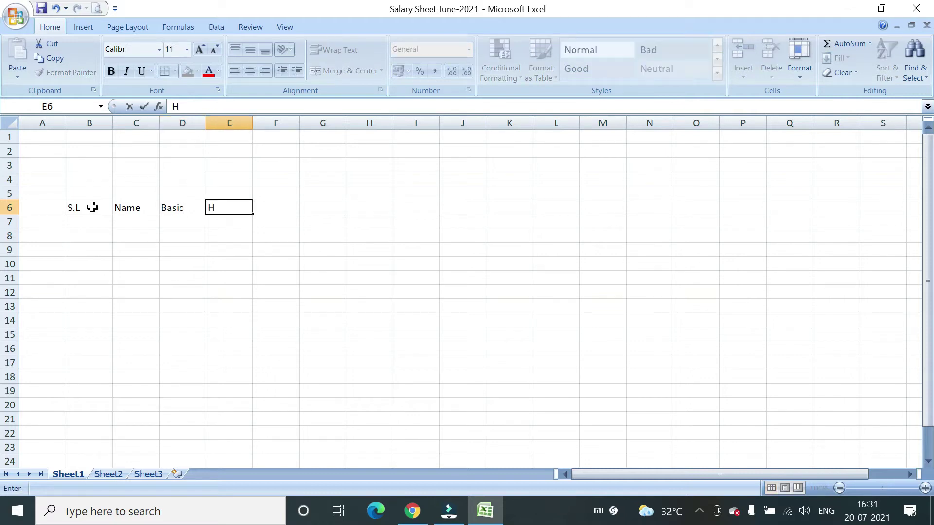
pyautogui.write('ouse R')
pyautogui.press('Return')
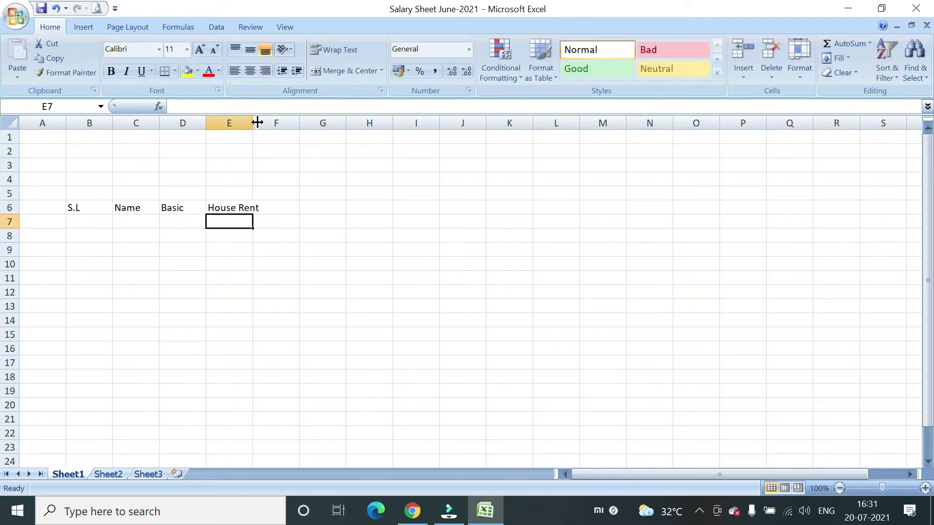
pyautogui.moveTo(253, 121); pyautogui.dragTo(263, 122)
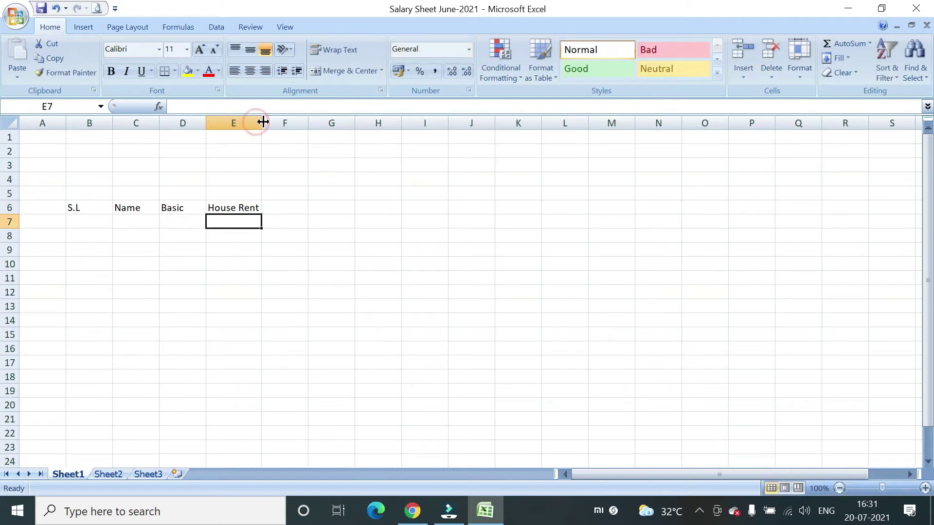
# Step: Enter the header "Medical Allow" in F6 and fit column F to its text
pyautogui.click(288, 208)
pyautogui.write('Medical All')
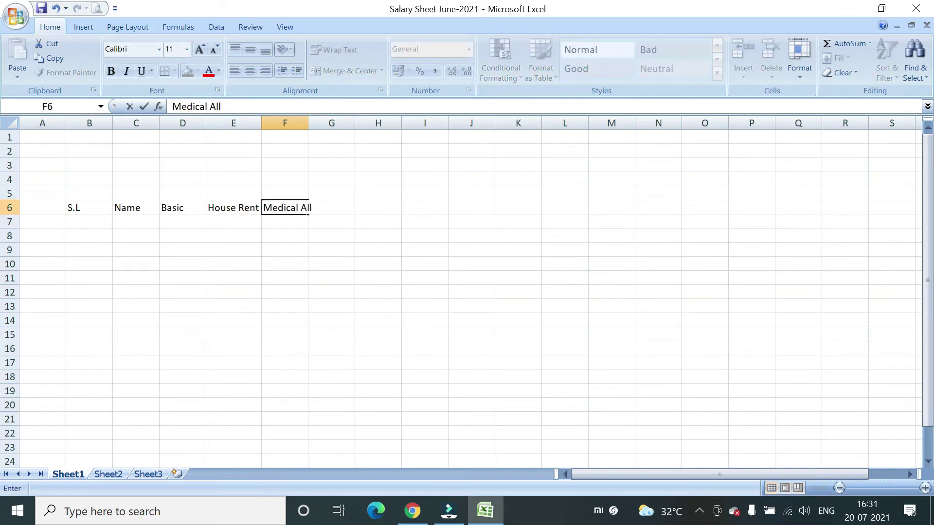
pyautogui.write('ow')
pyautogui.click(283, 229)
pyautogui.click(287, 208)
pyautogui.doubleClick(308, 123)
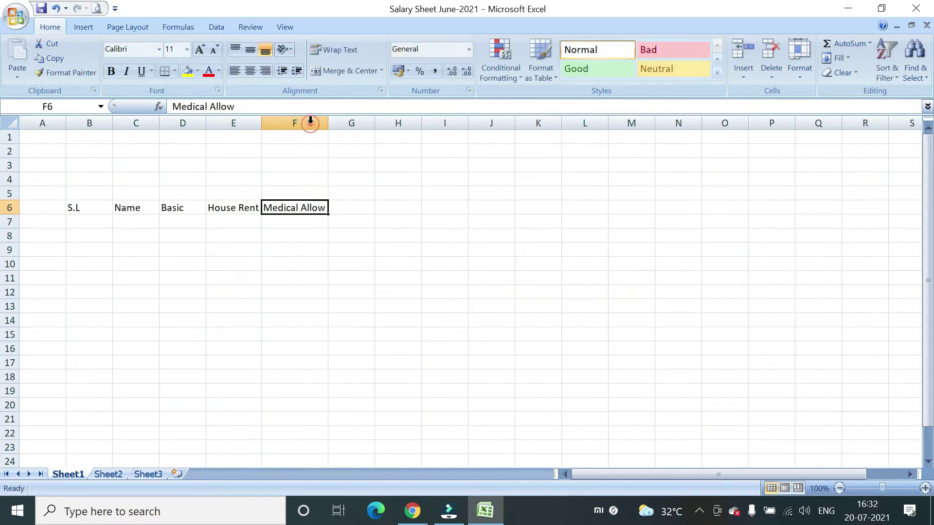
# Step: Enter the headers "C. Allow" in G6 and "PF(Company)" in H6, and fit column H to its text
pyautogui.click(358, 206)
pyautogui.write('C. Allow')
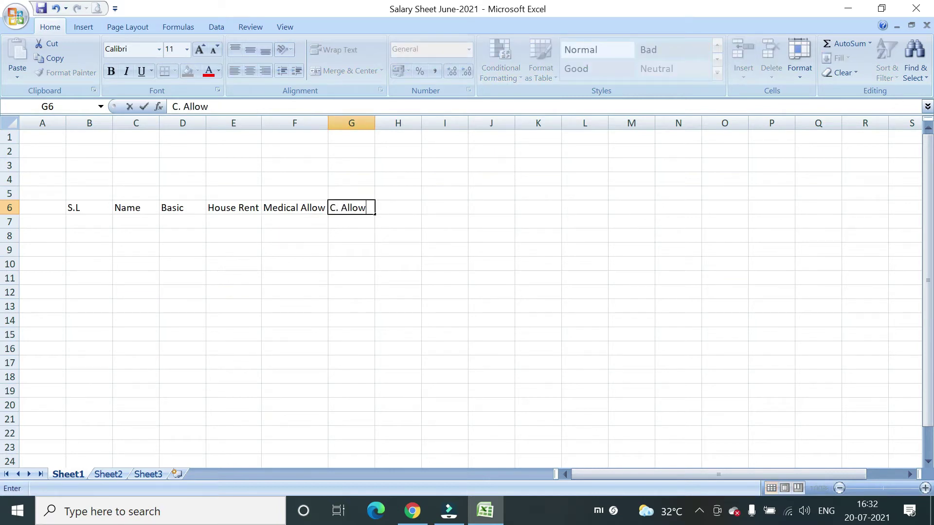
pyautogui.press('Return')
pyautogui.click(387, 204)
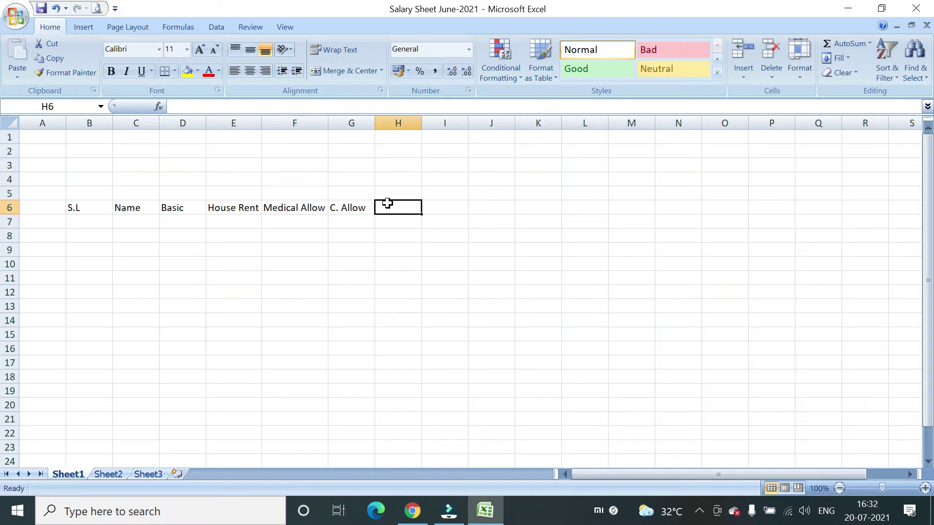
pyautogui.write('PF')
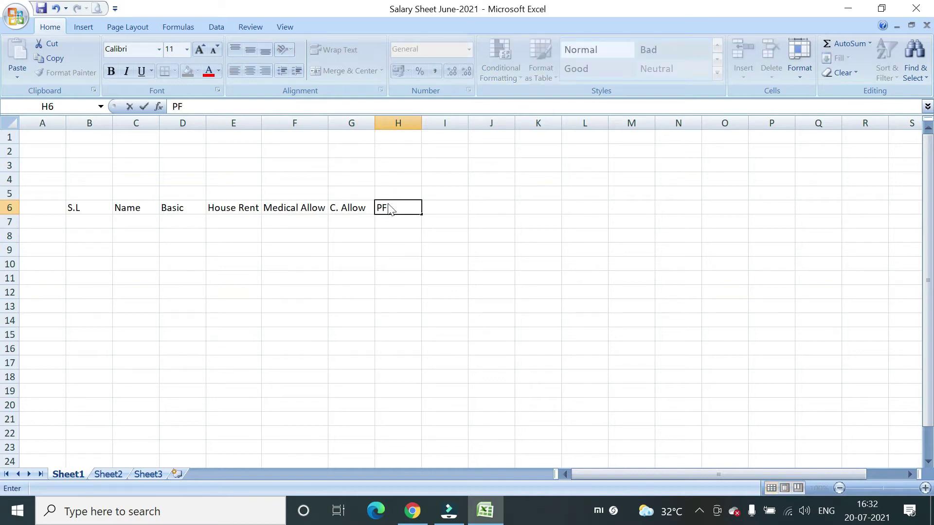
pyautogui.write('(Company')
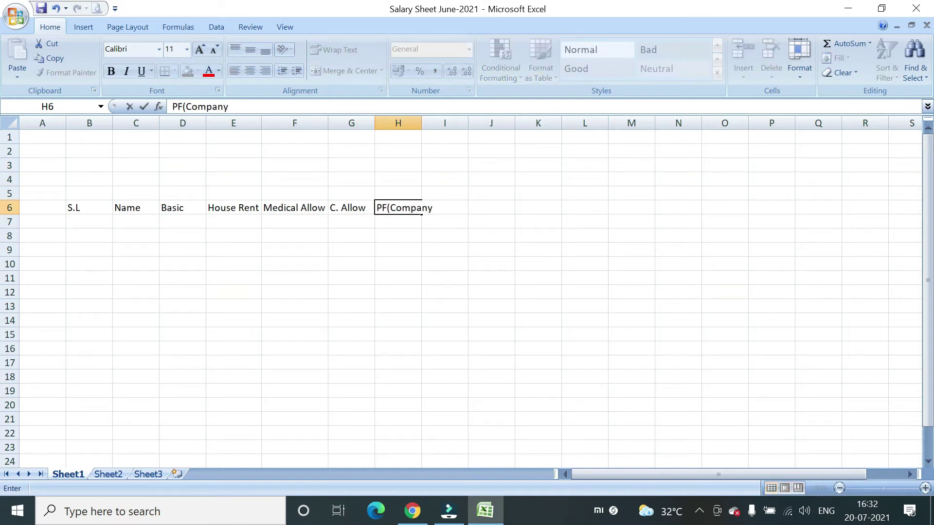
pyautogui.click(387, 234)
pyautogui.doubleClick(421, 123)
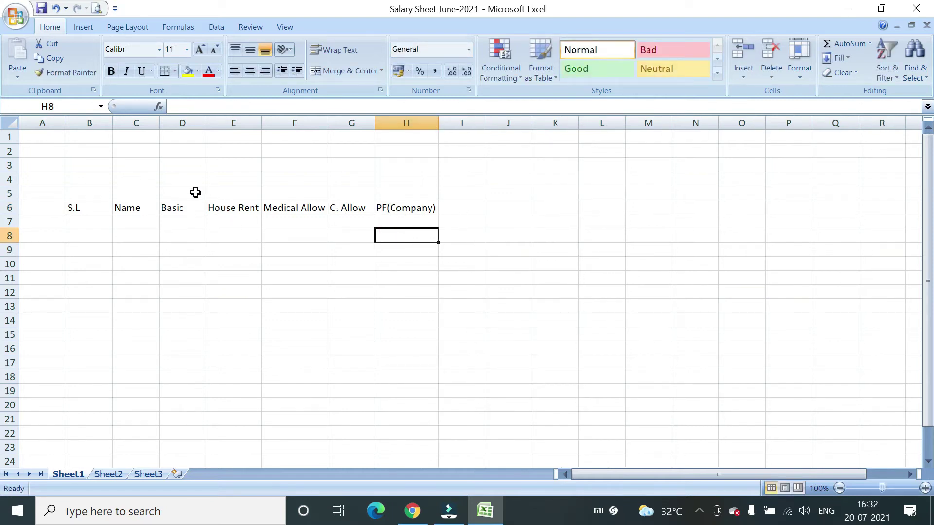
# Step: Merge and center D5:H5 above the pay headers and enter the group heading "Earnings"
pyautogui.moveTo(184, 194); pyautogui.dragTo(389, 192)
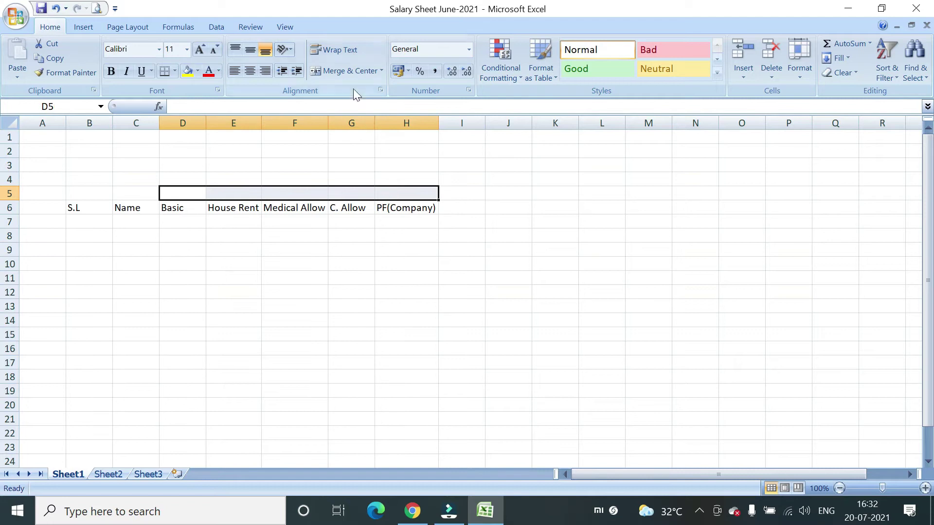
pyautogui.click(347, 72)
pyautogui.write('Ear')
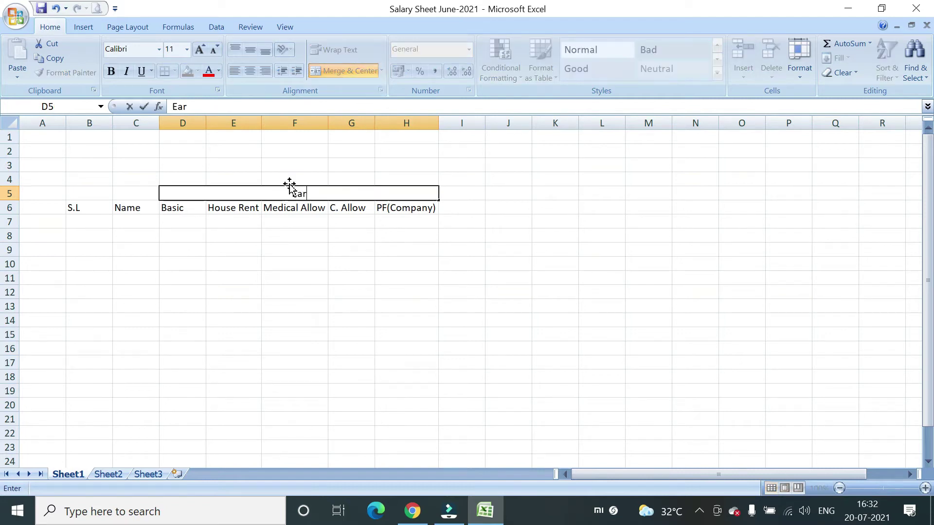
pyautogui.write('nings')
pyautogui.click(384, 263)
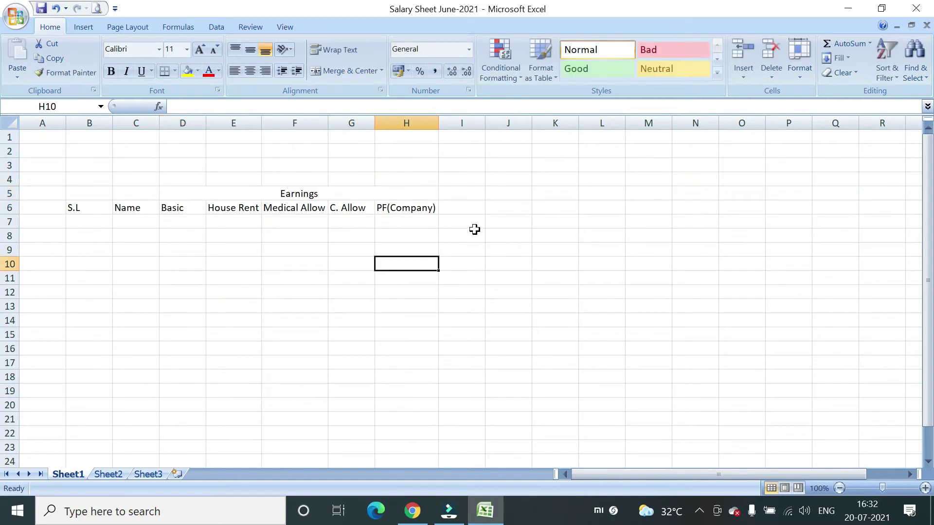
# Step: Merge and center I5:I6 and enter the header "Gross Salary" on two lines
pyautogui.moveTo(464, 193); pyautogui.dragTo(463, 203)
pyautogui.click(347, 71)
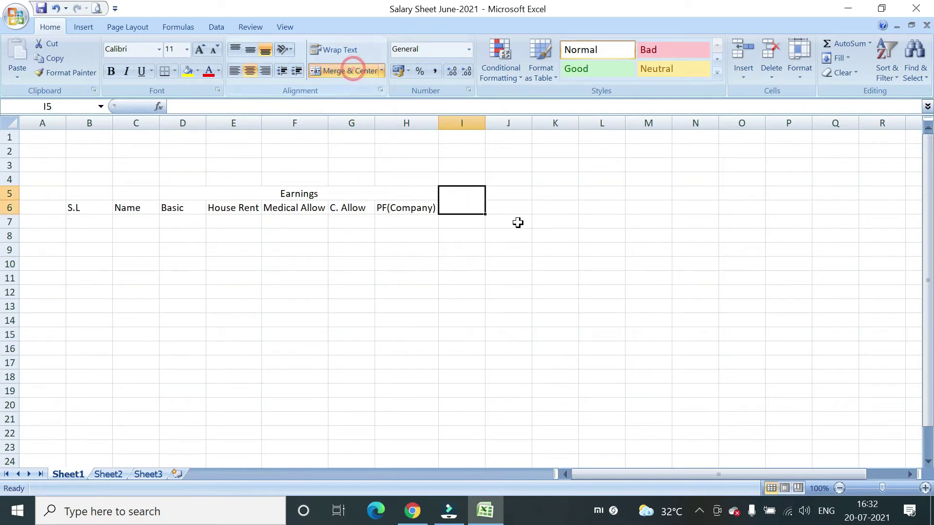
pyautogui.write('GrossS')
pyautogui.press('BackSpace')
pyautogui.hotkey('alt', 'Return')
pyautogui.write('Salary')
pyautogui.press('Return')
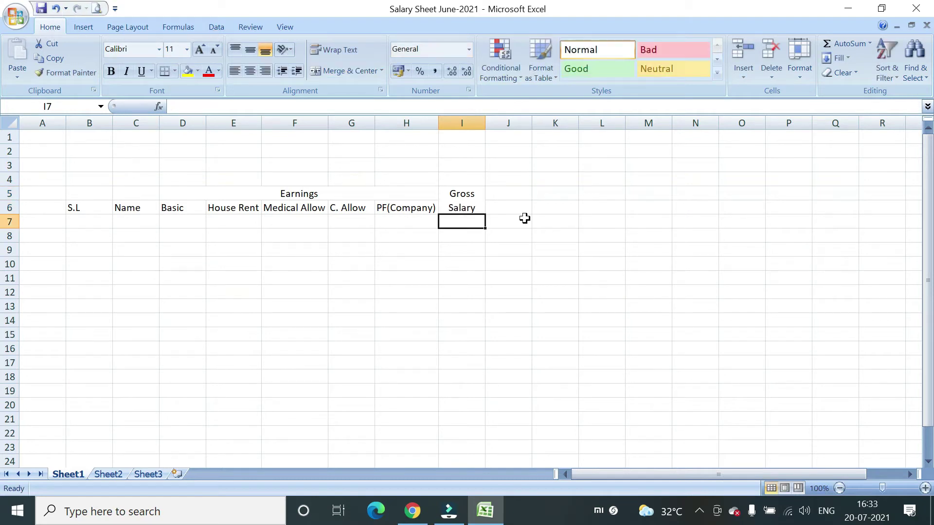
# Step: Widen the Name column and fill the S.L column with serial numbers 1 to 10 in B7:B16
pyautogui.moveTo(160, 124); pyautogui.dragTo(183, 125)
pyautogui.click(88, 207)
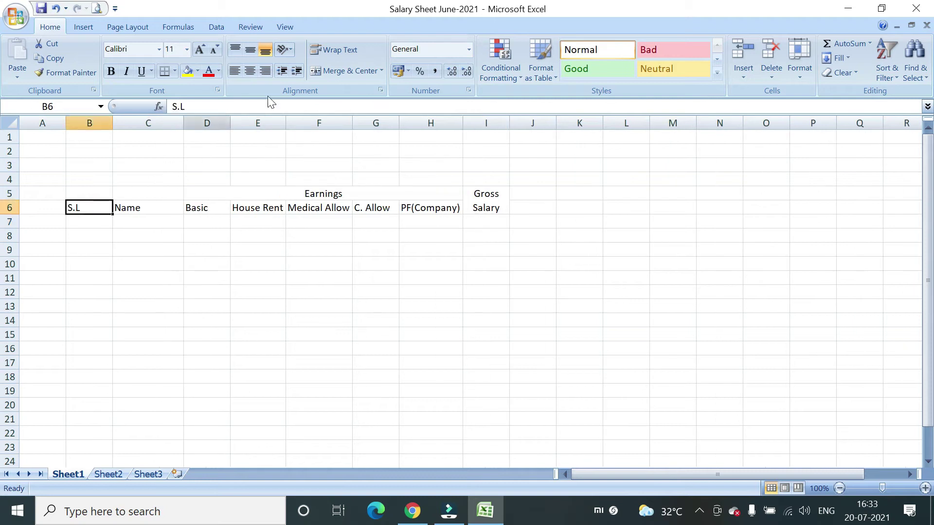
pyautogui.click(91, 226)
pyautogui.write('1')
pyautogui.press('Return')
pyautogui.click(95, 223)
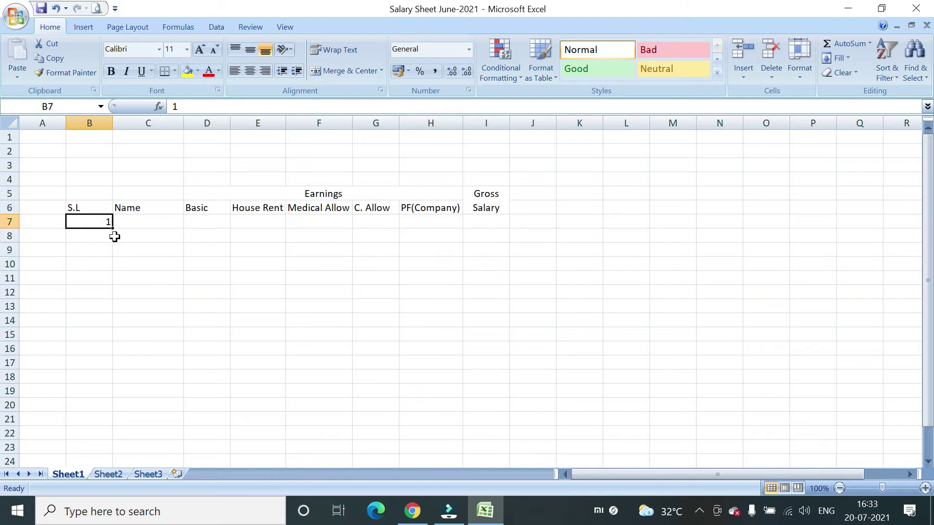
pyautogui.moveTo(113, 228); pyautogui.dragTo(106, 353)
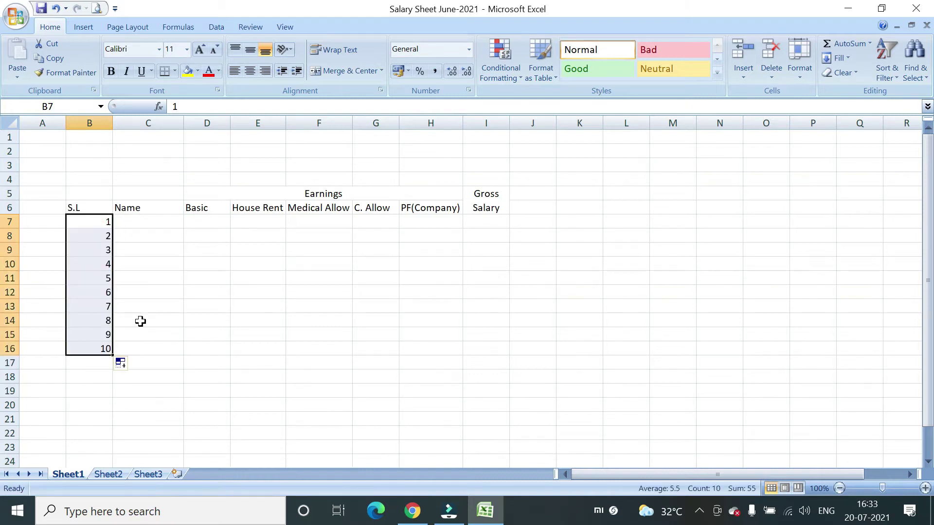
# Step: Center the serial numbers in B7:B16
pyautogui.click(95, 223)
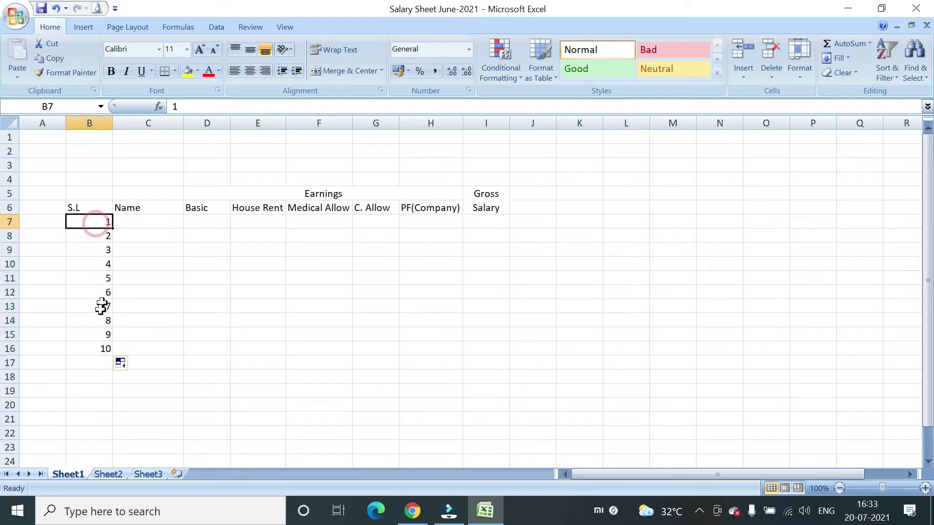
pyautogui.keyDown('shift'); pyautogui.click(96, 348); pyautogui.keyUp('shift')
pyautogui.click(251, 71)
pyautogui.click(185, 266)
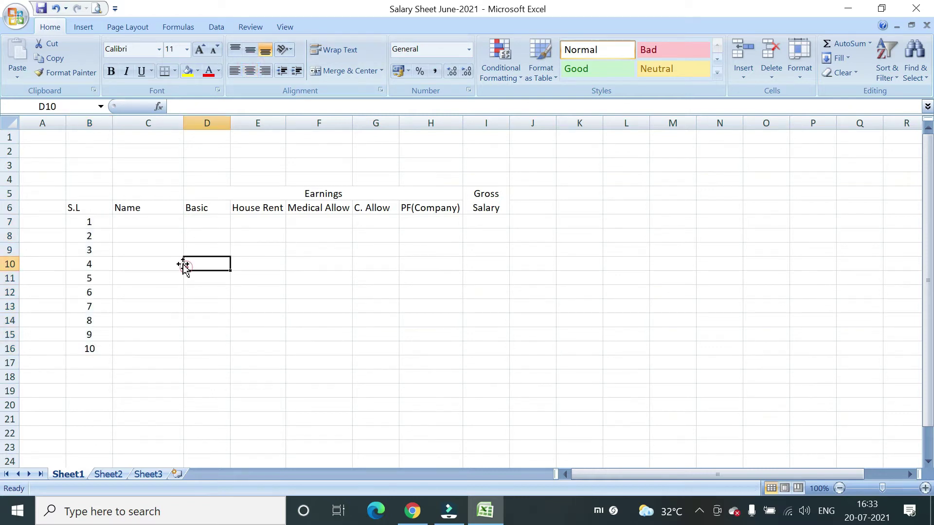
# Step: Enter the ten employees' first names in the Name column, C7:C16
pyautogui.click(139, 224)
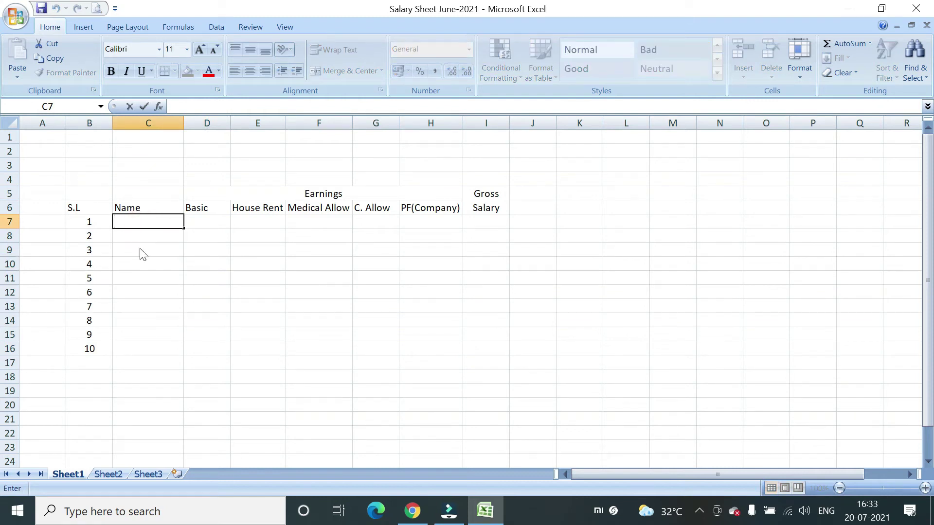
pyautogui.write('Karim')
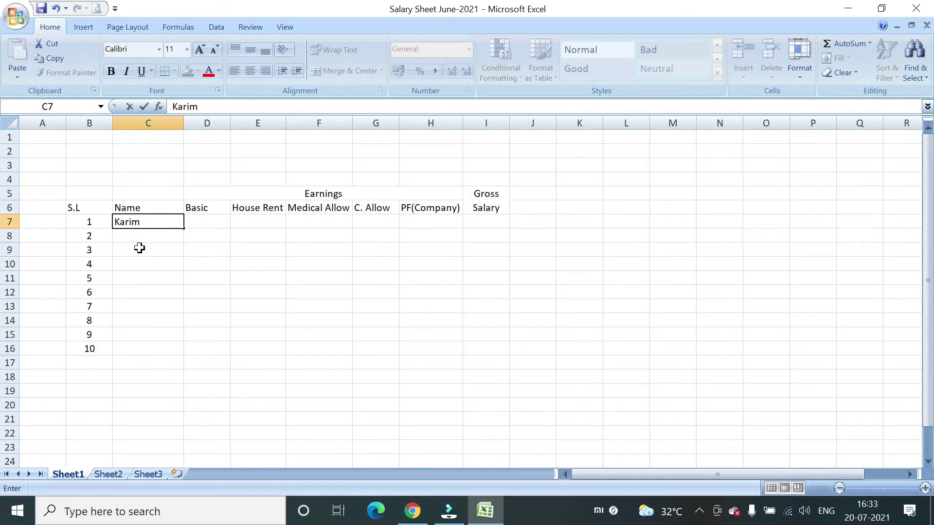
pyautogui.press('Return')
pyautogui.write('Anam')
pyautogui.press('Return')
pyautogui.write('Forhad')
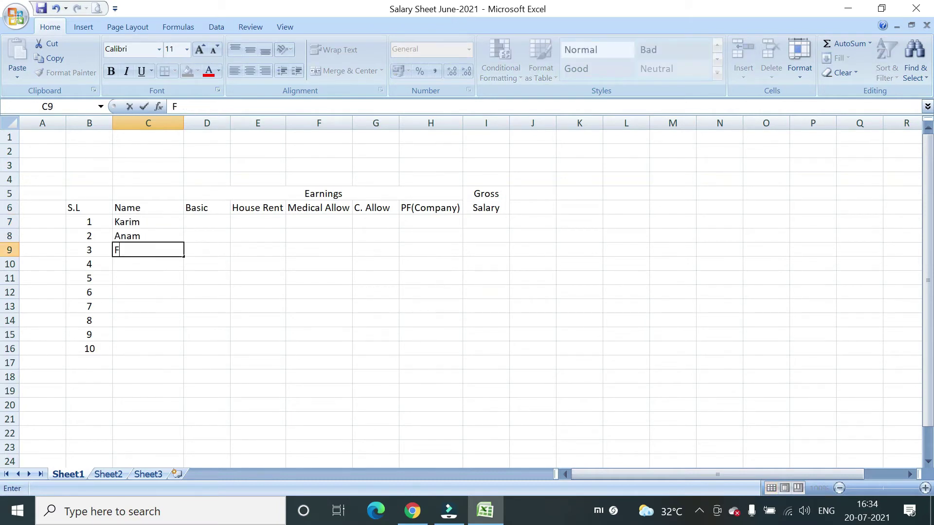
pyautogui.press('Return')
pyautogui.write('ahim')
pyautogui.press('Escape')
pyautogui.click(140, 248)
pyautogui.press('Down')
pyautogui.write('Fahim')
pyautogui.press('Return')
pyautogui.write('Taskin')
pyautogui.press('Return')
pyautogui.write('Shakib')
pyautogui.press('Return')
pyautogui.write('Ayyash')
pyautogui.press('Return')
pyautogui.write('Ahnaf')
pyautogui.press('Return')
pyautogui.write('Tanjina')
pyautogui.press('Return')
pyautogui.write('Jenny')
pyautogui.press('Return')
# Step: Fill the Basic column with 12000 in D7:D9, 10000 in D10:D12 and 8000 in D13:D16
pyautogui.click(202, 223)
pyautogui.write('12000')
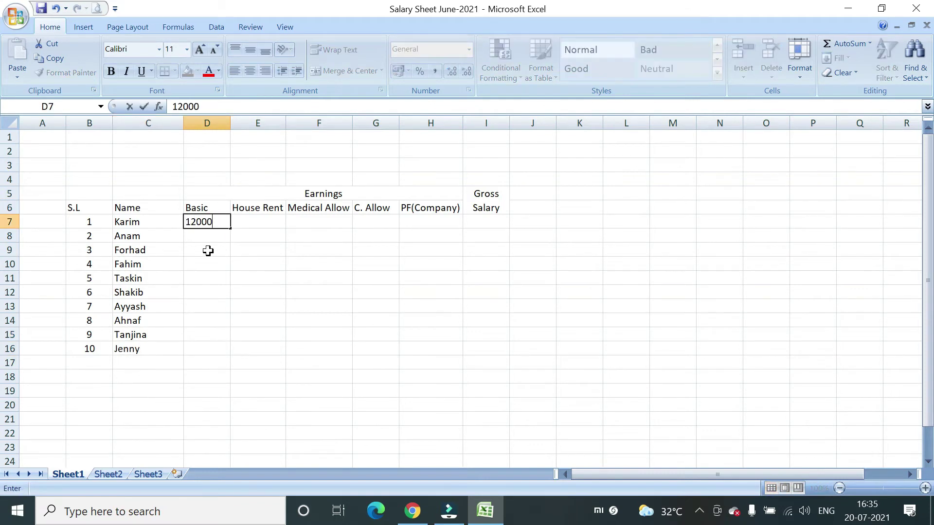
pyautogui.hotkey('ctrl', 'Return')
pyautogui.moveTo(230, 228); pyautogui.dragTo(229, 297)
pyautogui.click(215, 264)
pyautogui.write('10000')
pyautogui.hotkey('ctrl', 'Return')
pyautogui.click(223, 312)
pyautogui.write('8000')
pyautogui.press('Return')
pyautogui.click(223, 310)
pyautogui.doubleClick(231, 313)
# Step: Calculate House Rent as 50% of Basic with =D7*50% in E7 and fill the formula through E16
pyautogui.click(257, 222)
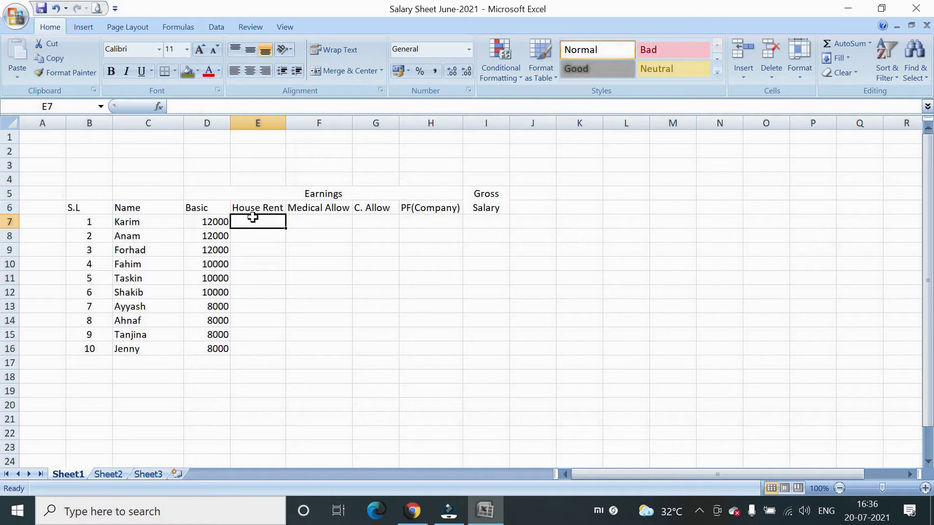
pyautogui.write('=')
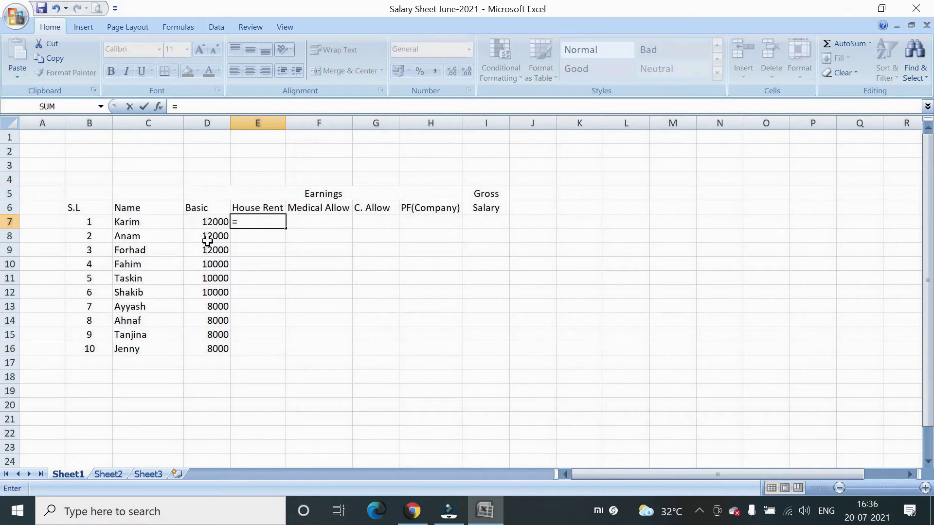
pyautogui.click(208, 223)
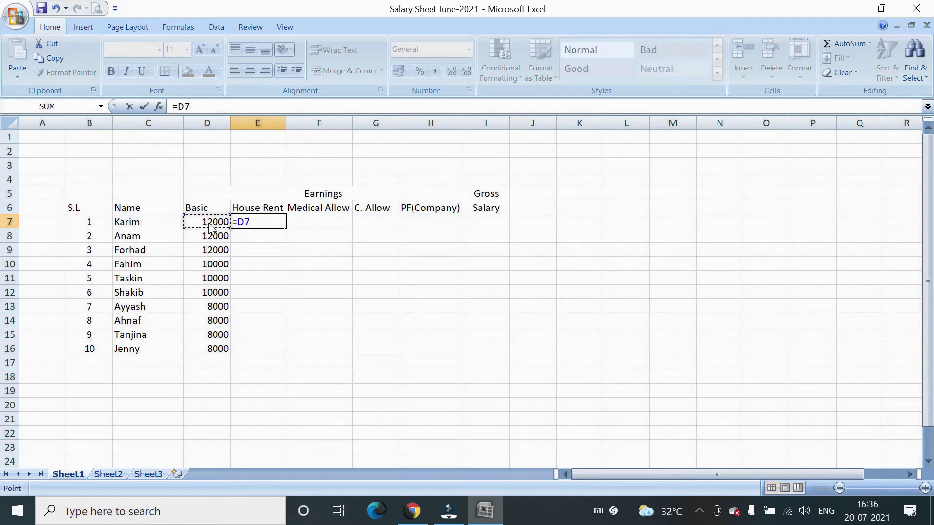
pyautogui.write('*')
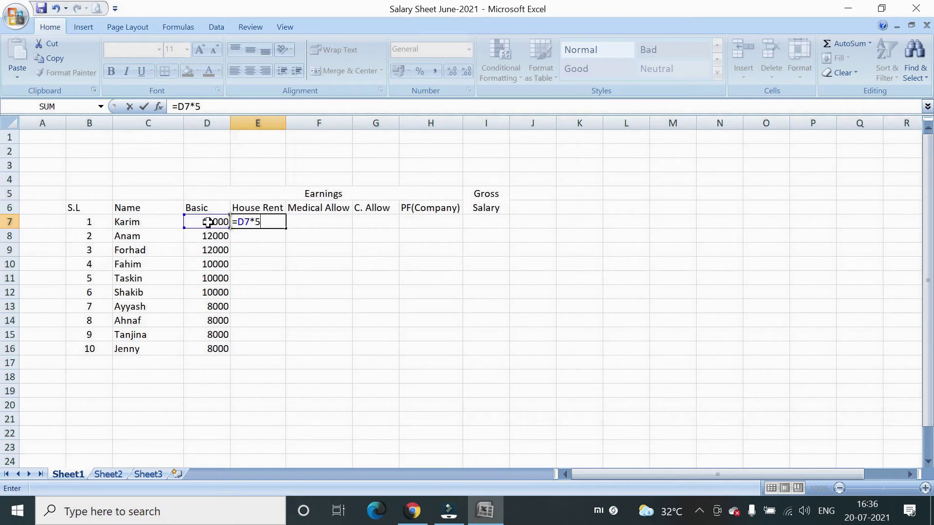
pyautogui.write('50%')
pyautogui.press('Return')
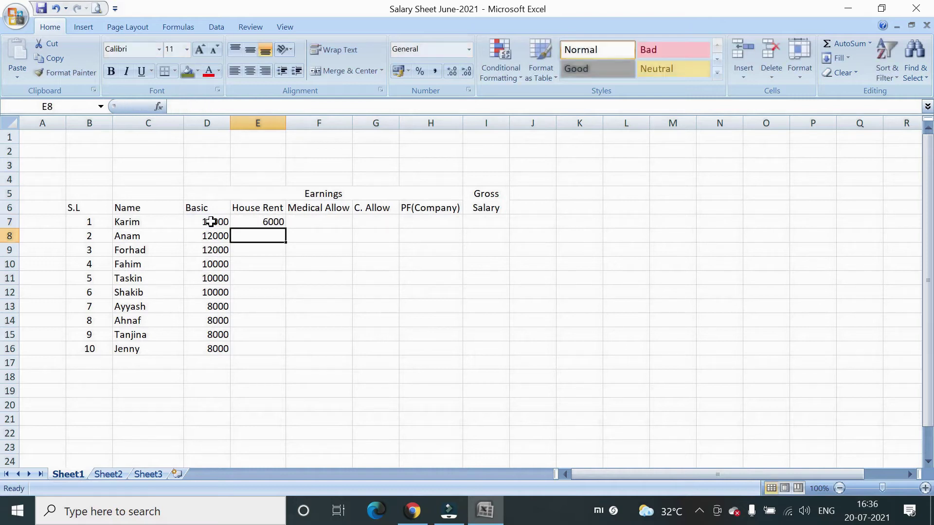
pyautogui.click(253, 223)
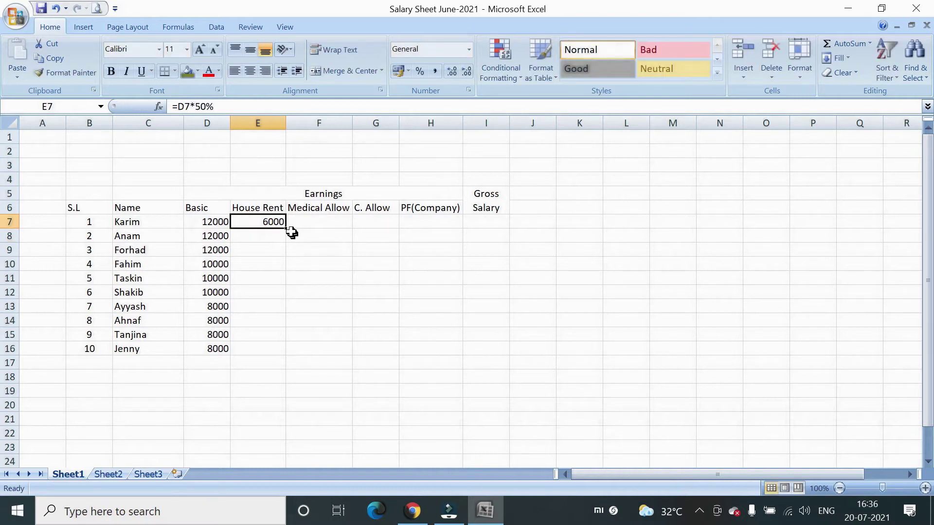
pyautogui.doubleClick(285, 229)
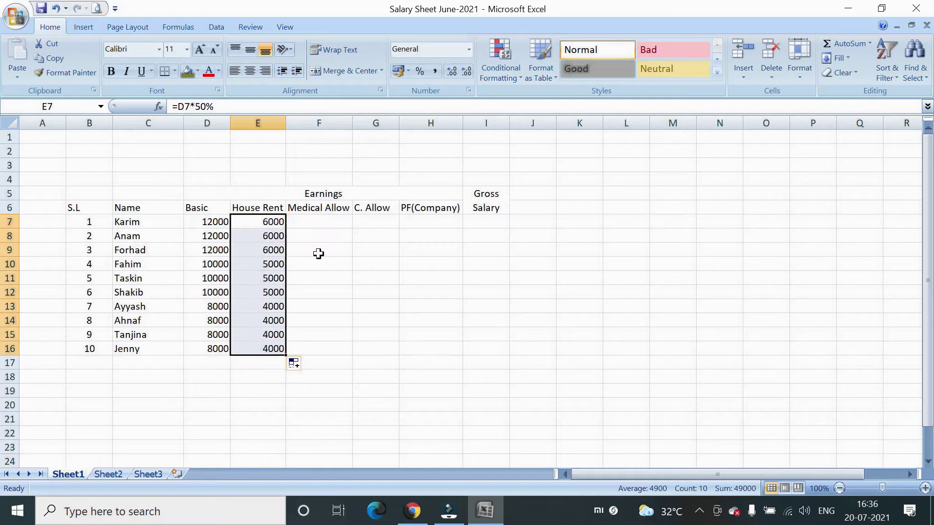
# Step: Calculate the first employee's Medical Allow as 30% of Basic with =D7*30% in F7
pyautogui.click(329, 220)
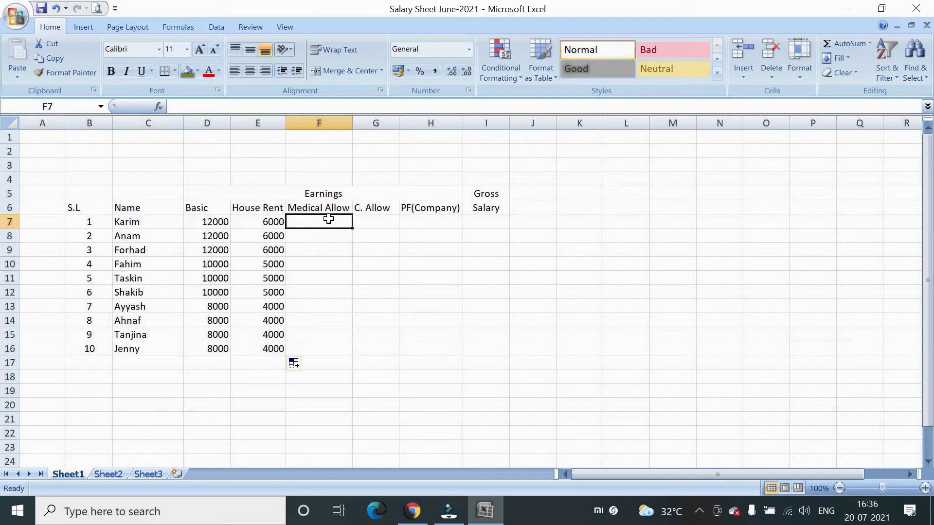
pyautogui.write('=')
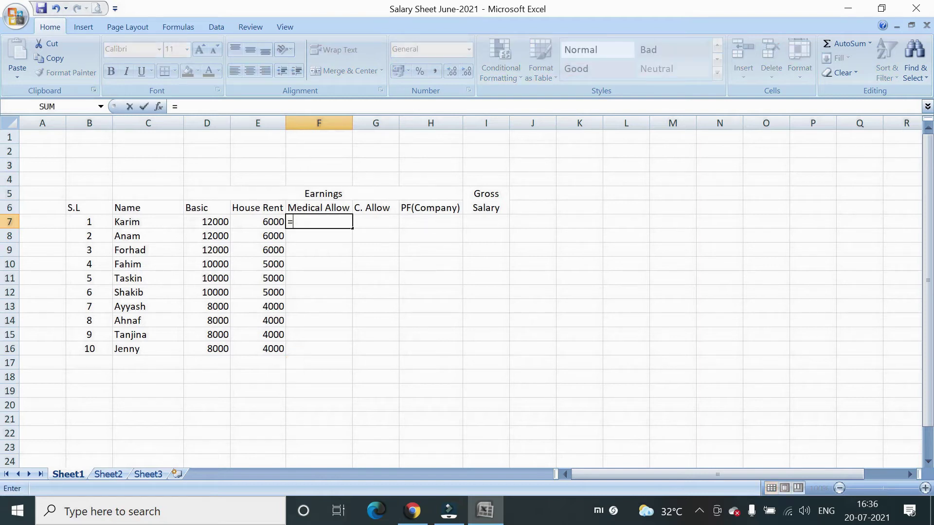
pyautogui.click(210, 223)
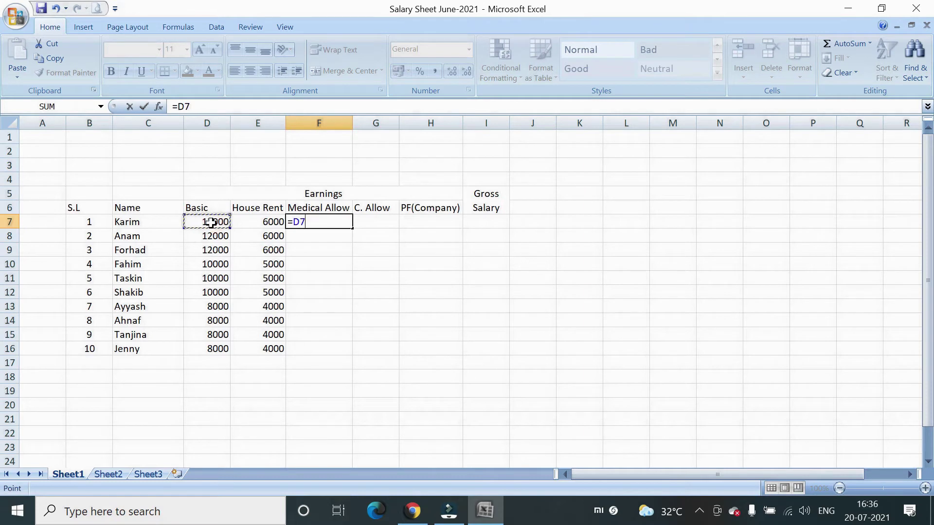
pyautogui.write('*')
pyautogui.press('BackSpace')
pyautogui.press('BackSpace')
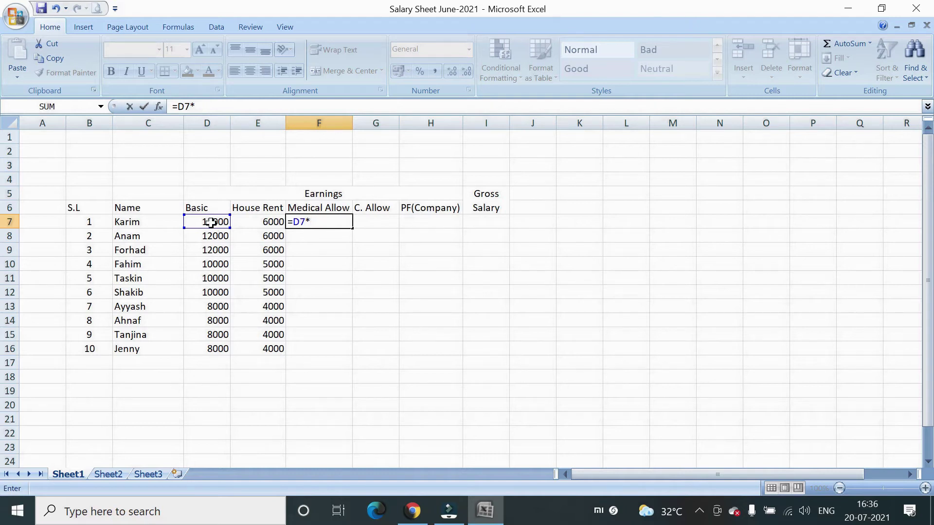
pyautogui.write('30%')
pyautogui.press('Return')
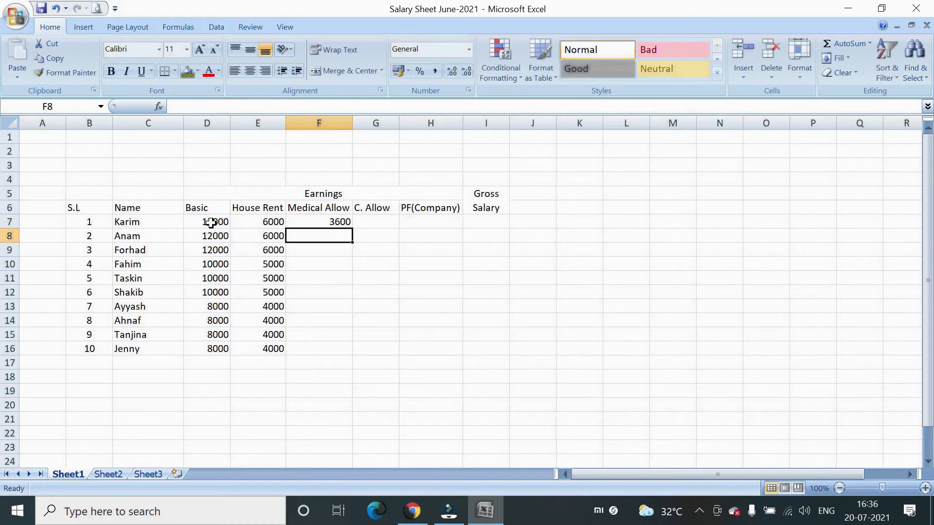
pyautogui.click(328, 219)
pyautogui.doubleClick(353, 229)
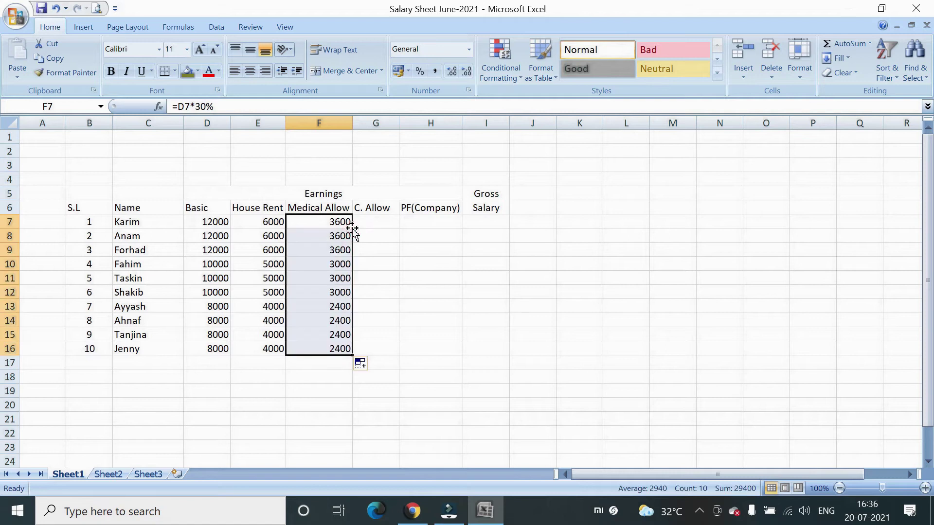
pyautogui.hotkey('ctrl', 'z')
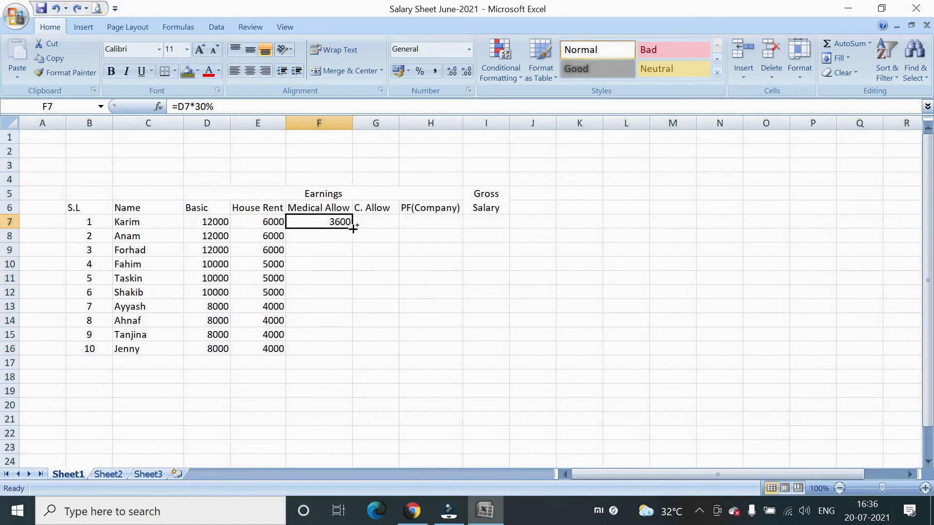
pyautogui.click(358, 238)
pyautogui.doubleClick(343, 222)
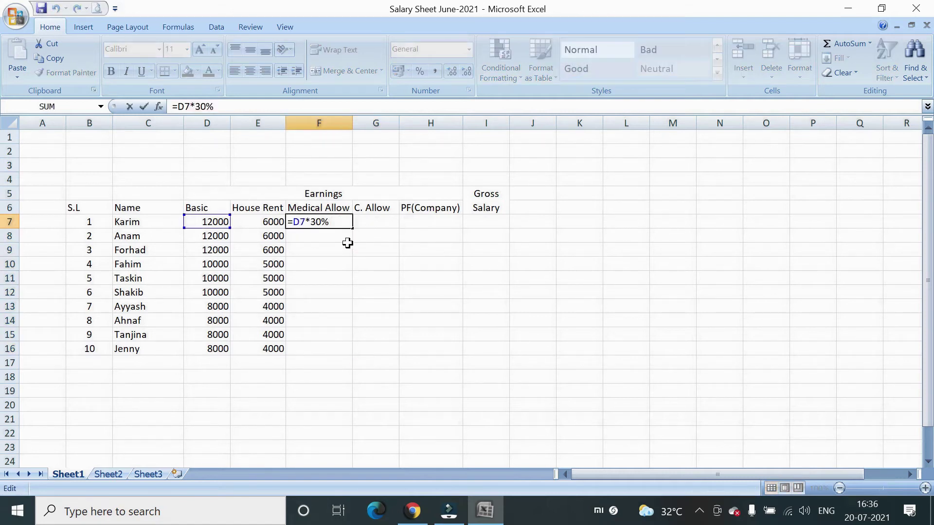
pyautogui.press('Return')
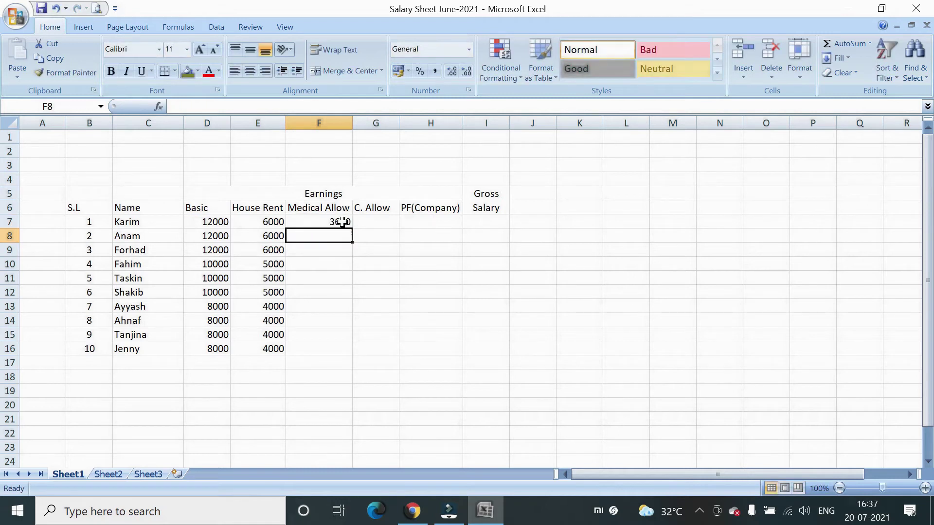
# Step: Fill the Medical Allow formula from F7 through F16
pyautogui.click(340, 222)
pyautogui.moveTo(352, 230); pyautogui.dragTo(358, 352)
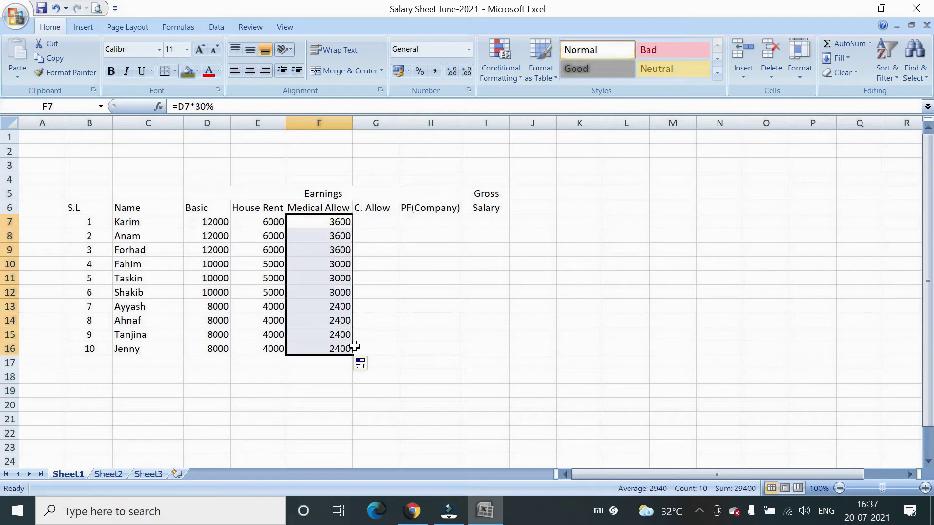
# Step: Enter 2500 as the C. Allow amount in G7 and fill it through G16
pyautogui.click(376, 279)
pyautogui.click(370, 225)
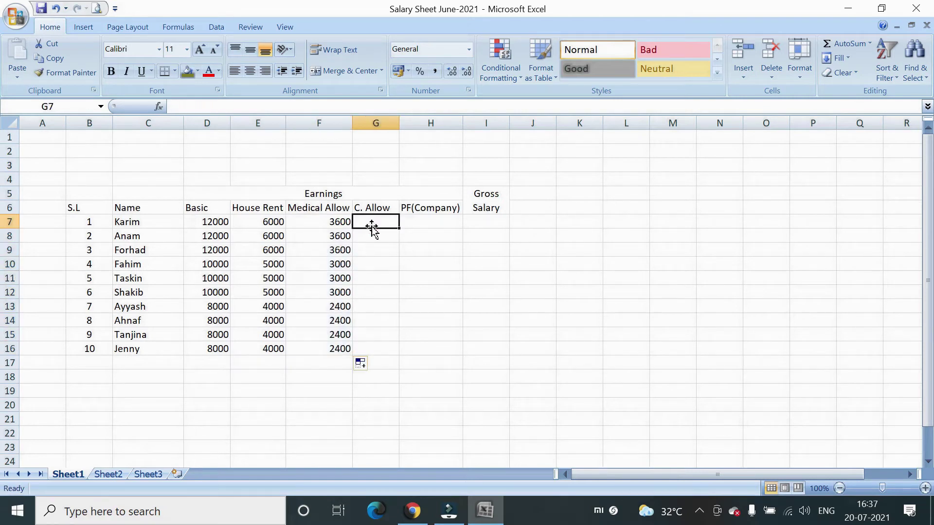
pyautogui.click(498, 337)
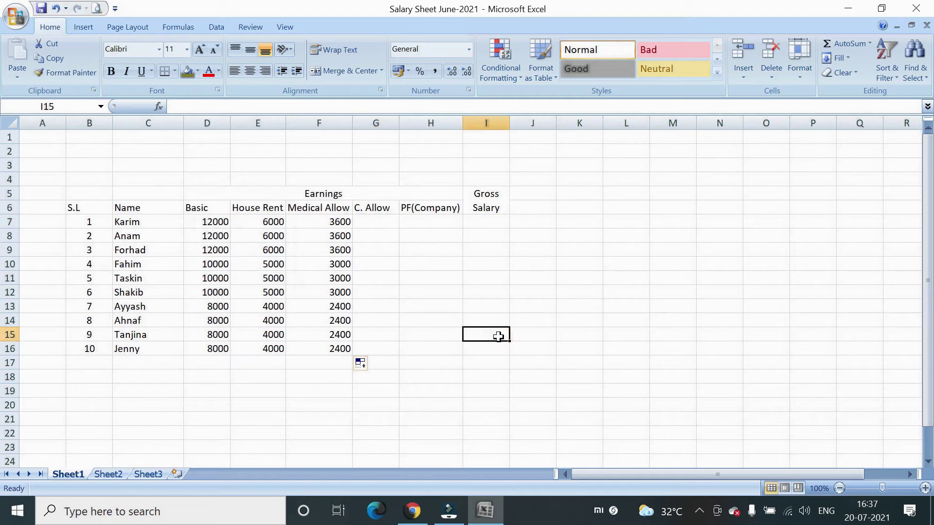
pyautogui.click(381, 224)
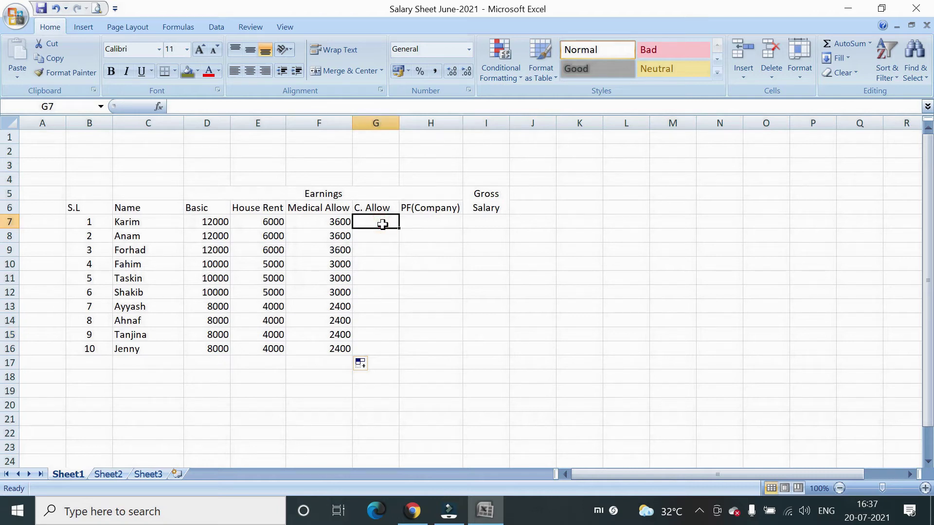
pyautogui.write('30')
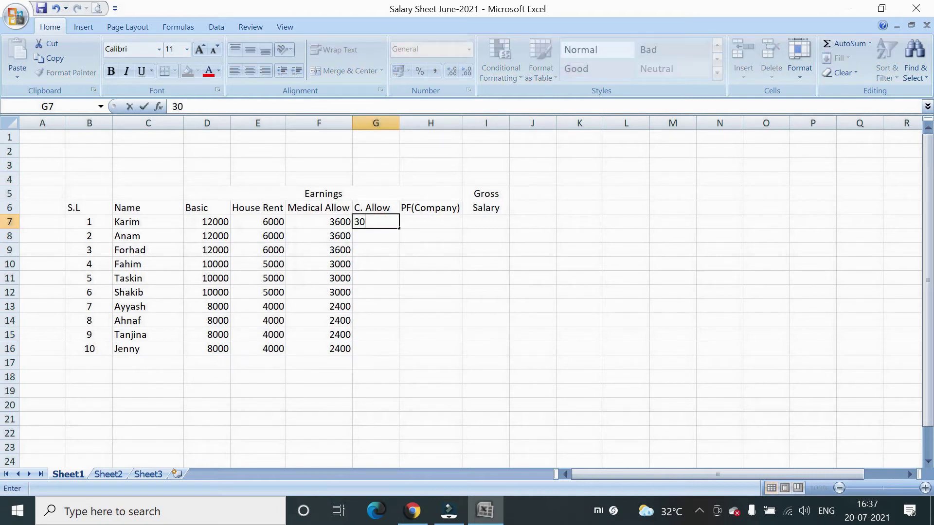
pyautogui.press('BackSpace')
pyautogui.press('BackSpace')
pyautogui.write('2500')
pyautogui.click(372, 238)
pyautogui.click(382, 225)
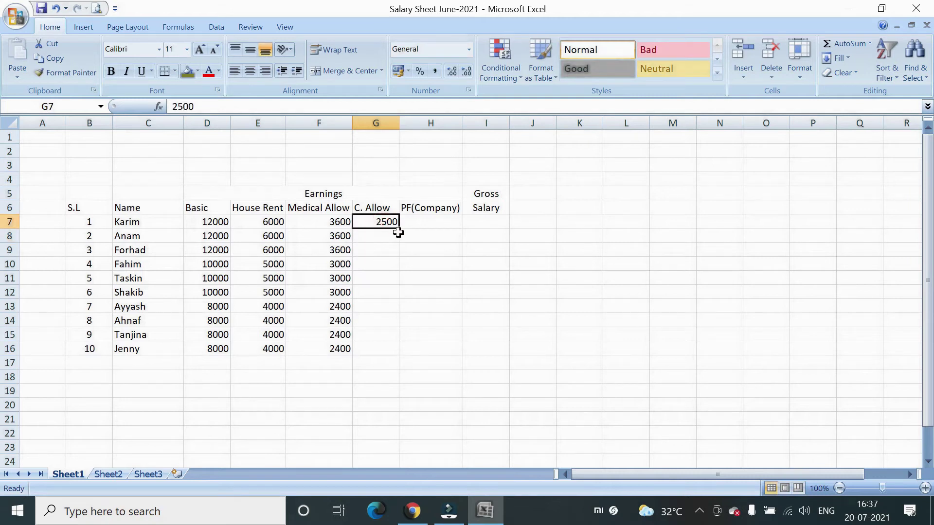
pyautogui.doubleClick(399, 231)
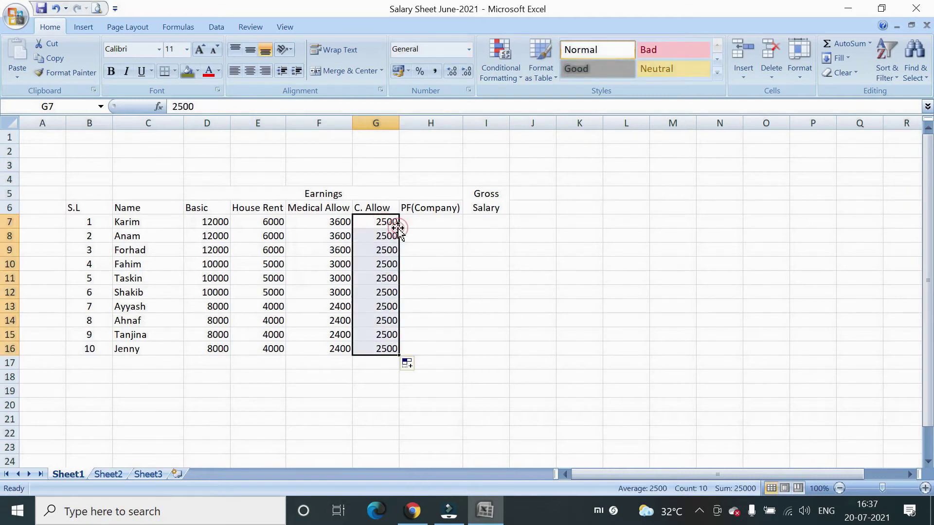
# Step: Calculate PF(Company) as 10% of Basic with =D7*10% in H7 and fill the formula through H16
pyautogui.click(428, 221)
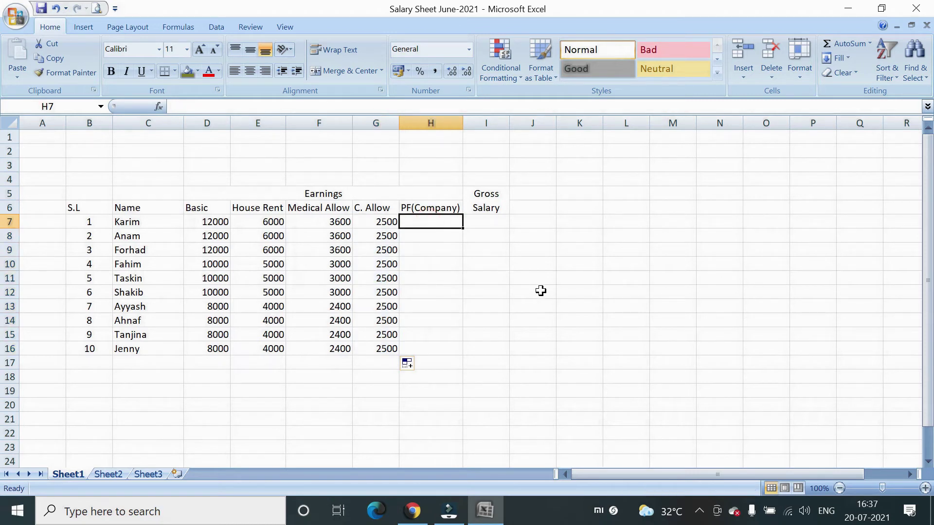
pyautogui.write('=')
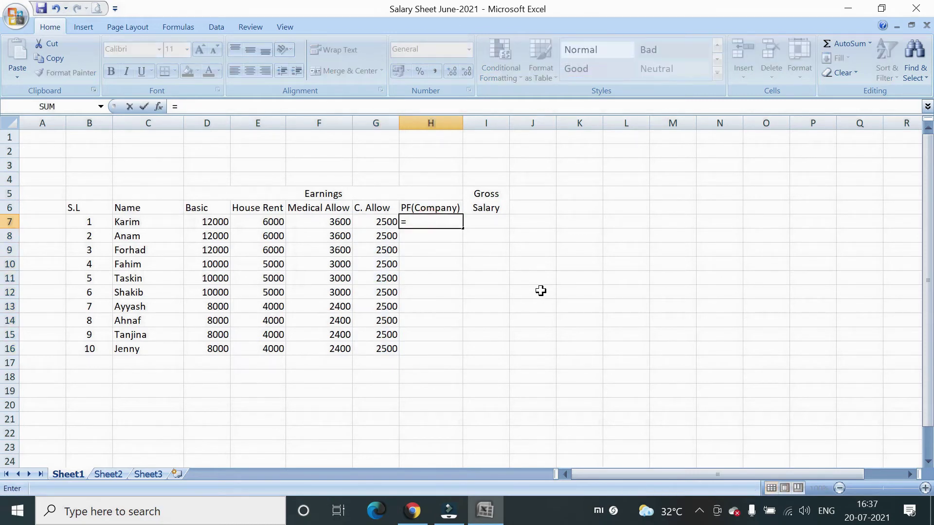
pyautogui.click(225, 222)
pyautogui.write('*10')
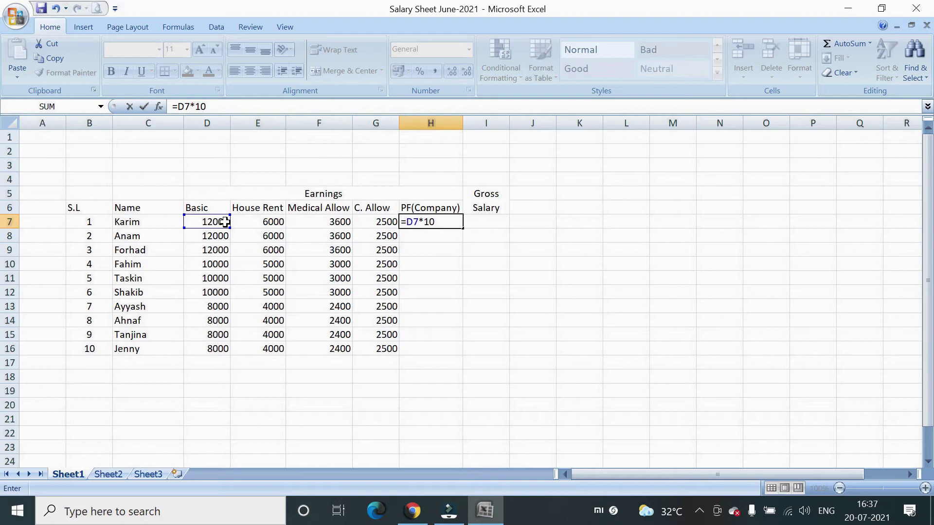
pyautogui.write('%')
pyautogui.press('Return')
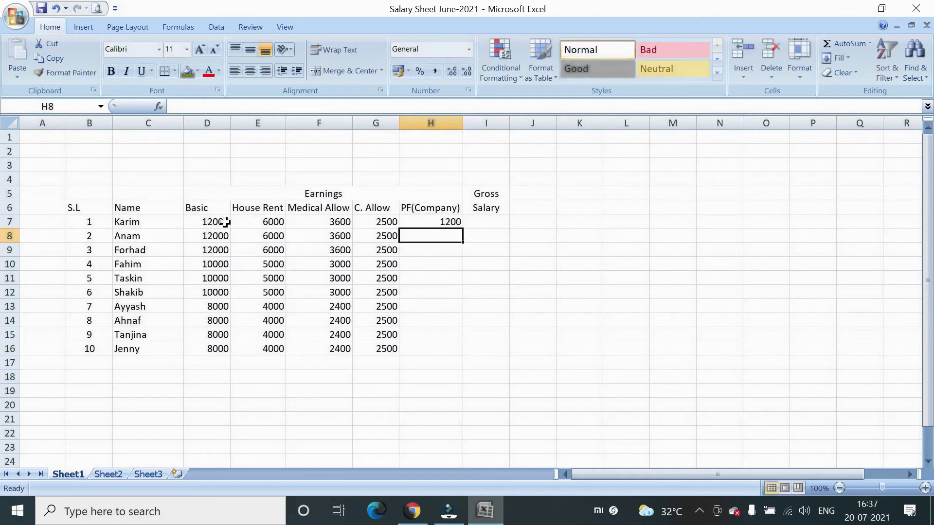
pyautogui.click(429, 222)
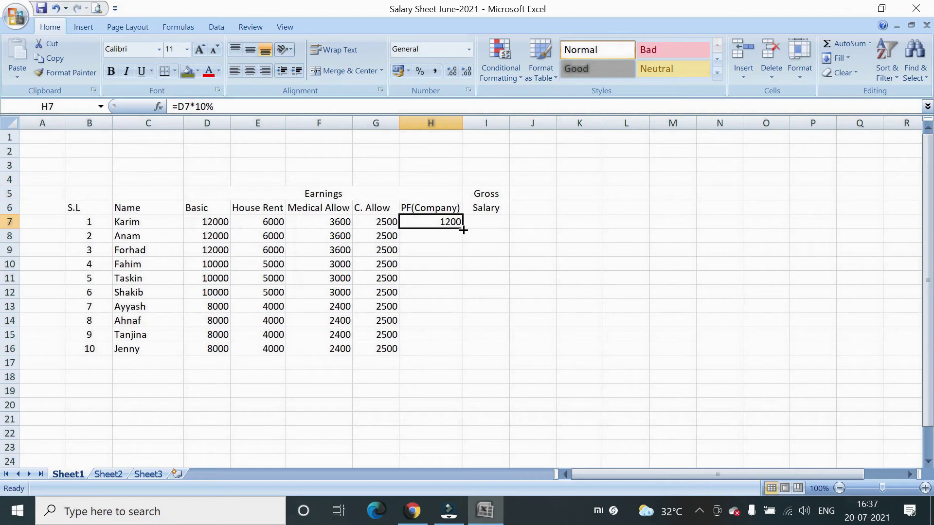
pyautogui.doubleClick(462, 230)
# Step: Total the earnings in the Gross Salary column with =SUM(D7:H7) in I7 and fill it through I16
pyautogui.click(489, 220)
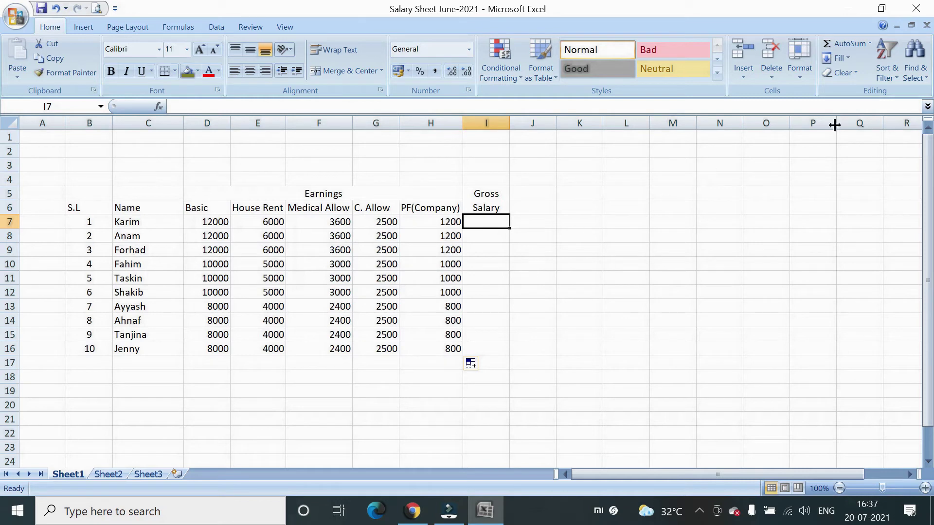
pyautogui.click(850, 43)
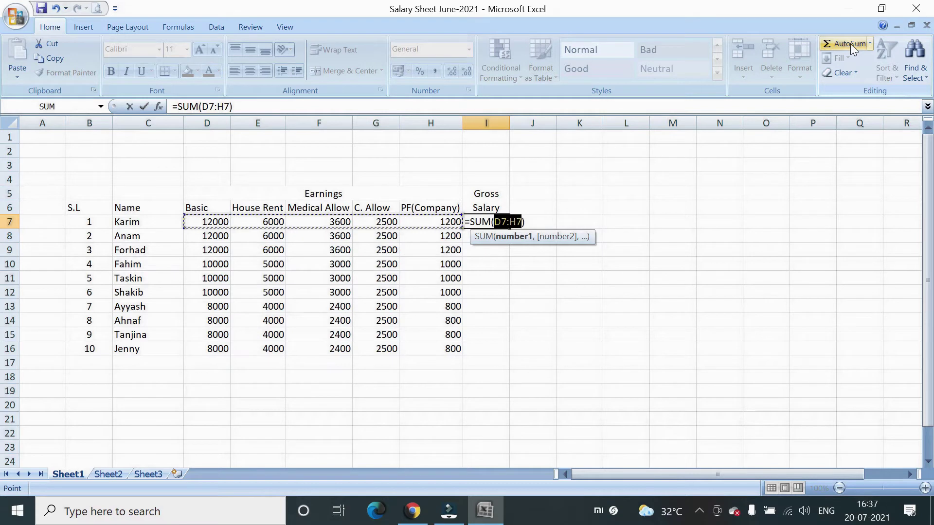
pyautogui.press('Return')
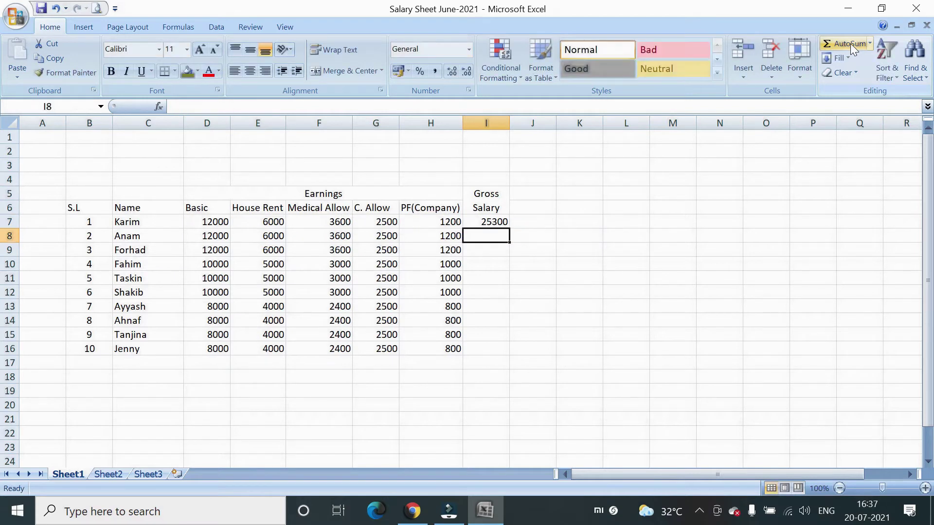
pyautogui.click(488, 220)
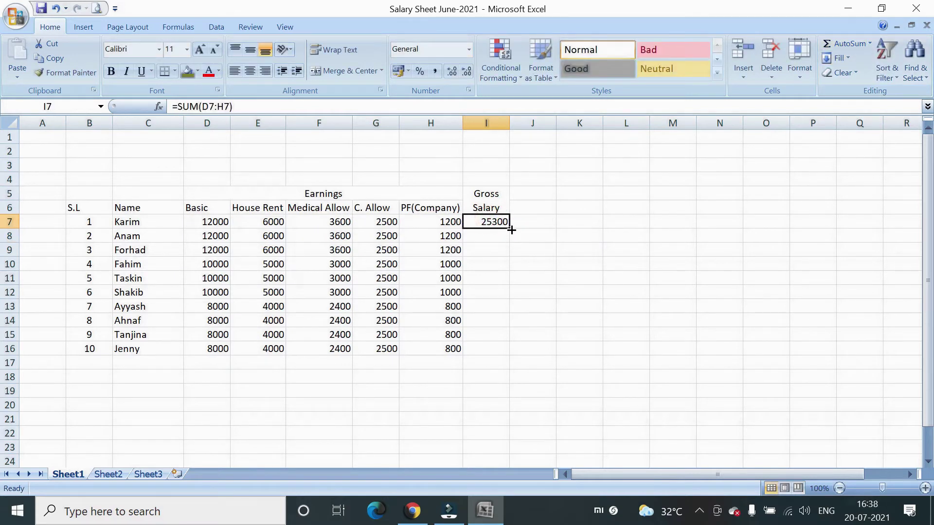
pyautogui.doubleClick(510, 229)
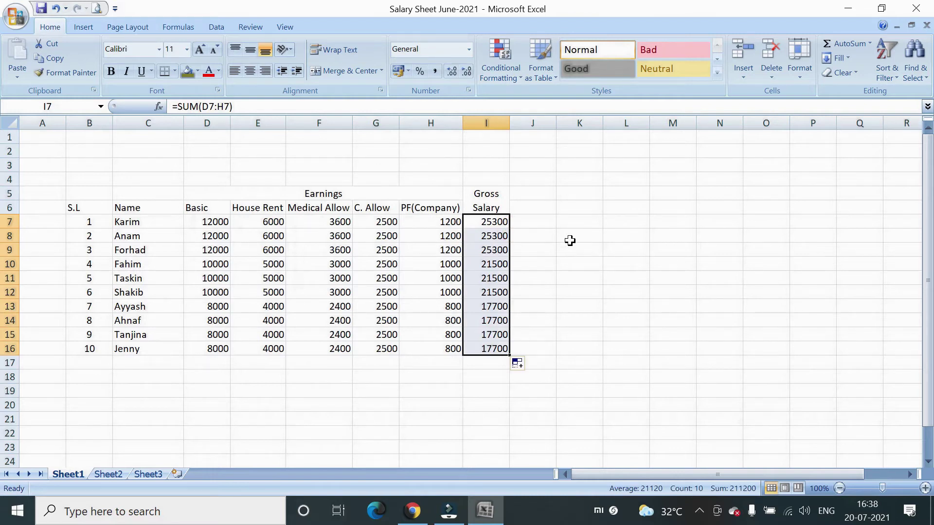
pyautogui.click(547, 211)
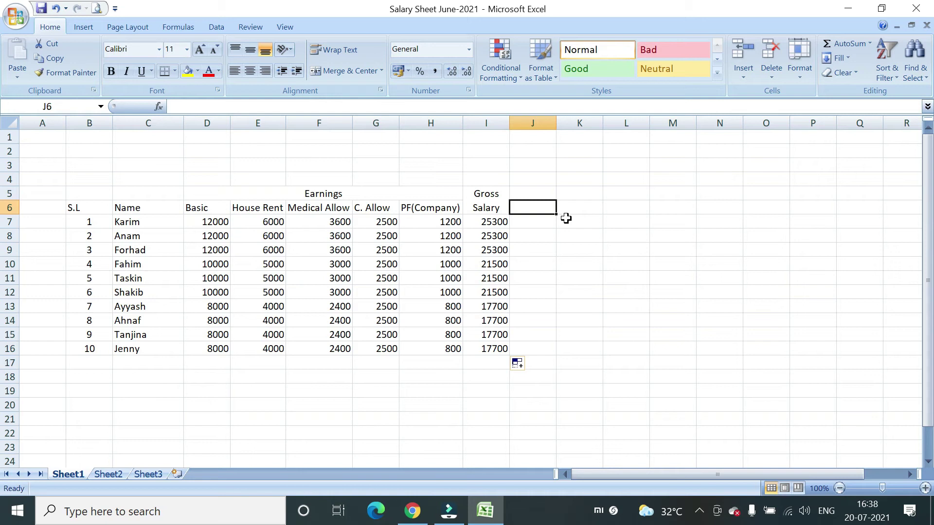
# Step: Enter "PF (Both)" as the column header in J6
pyautogui.write('P')
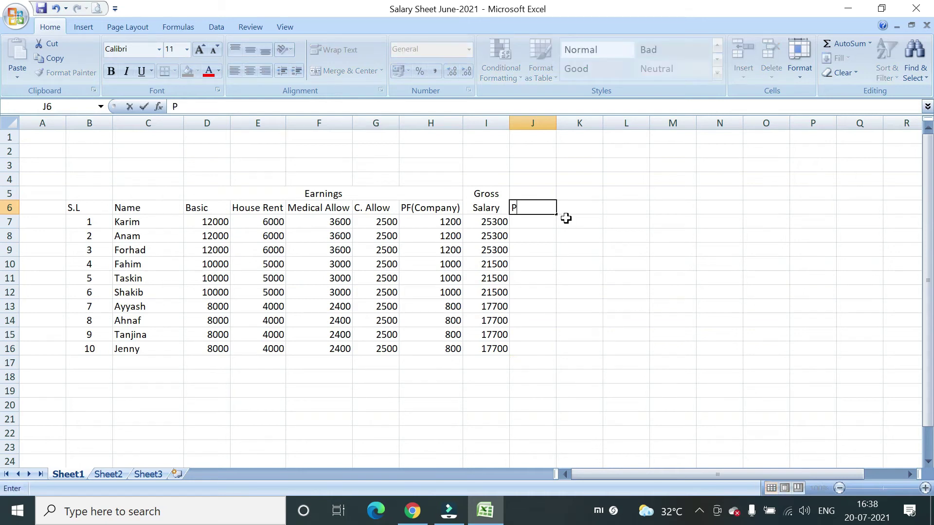
pyautogui.write('F (Both')
pyautogui.press('Return')
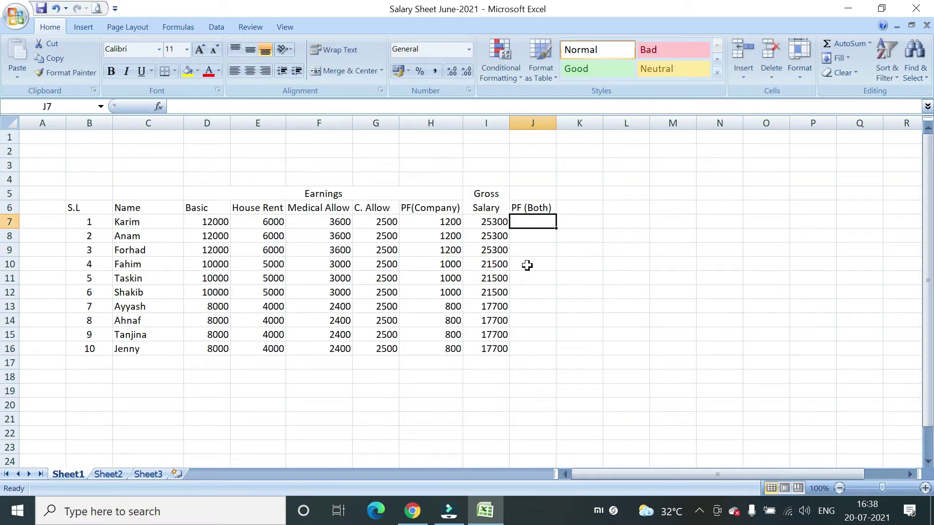
pyautogui.write('=')
pyautogui.click(445, 222)
pyautogui.write('*')
pyautogui.press('Return')
pyautogui.click(537, 220)
pyautogui.doubleClick(556, 229)
pyautogui.moveTo(537, 222); pyautogui.dragTo(538, 349)
pyautogui.press('Delete')
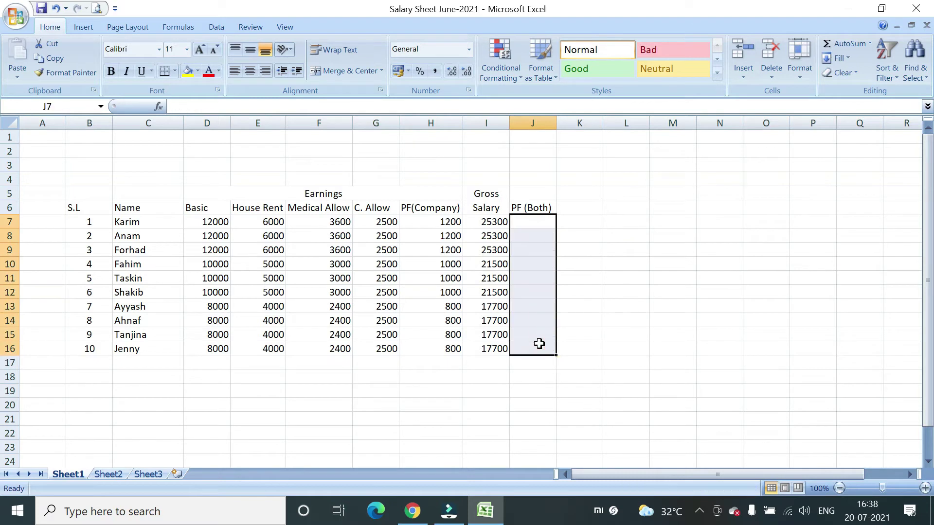
# Step: Calculate PF (Both) as 20% of Basic with =D7*20% in J7 and fill the formula through J16
pyautogui.click(536, 224)
pyautogui.write('=')
pyautogui.click(205, 224)
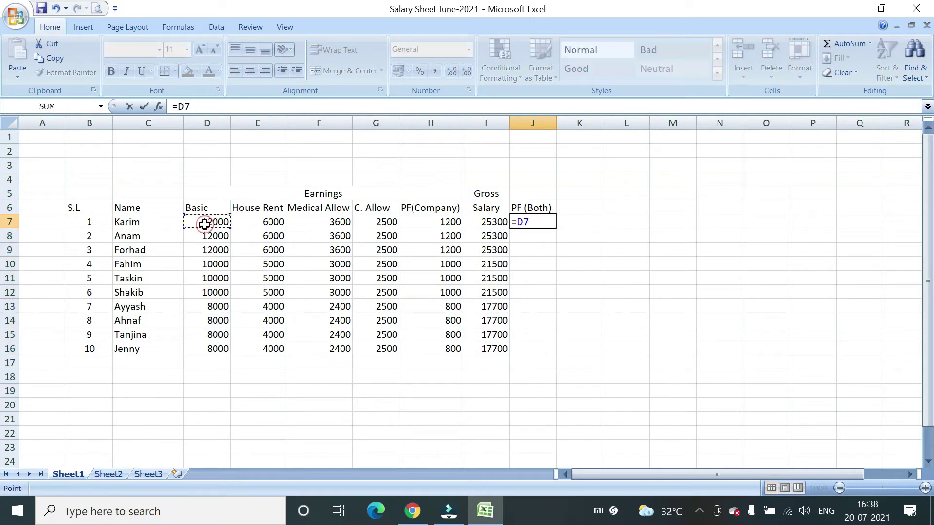
pyautogui.write('*20')
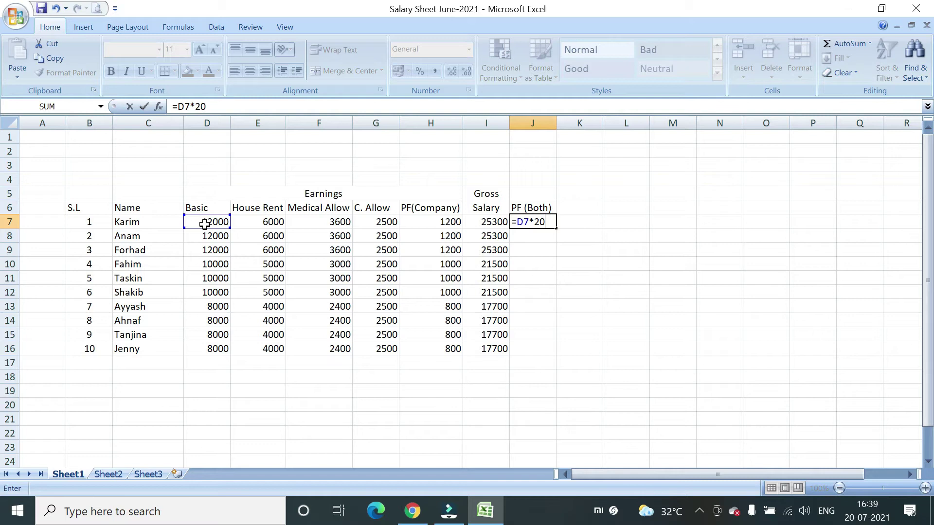
pyautogui.write('%')
pyautogui.press('Return')
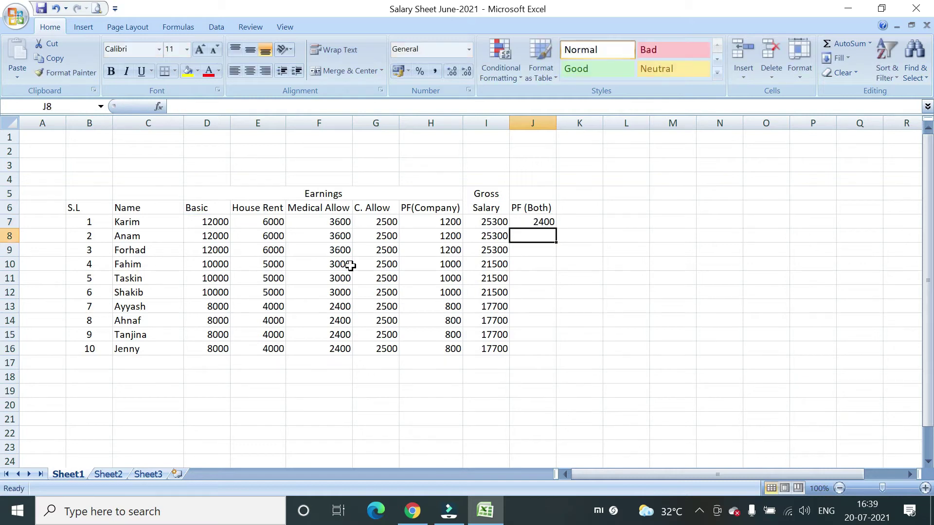
pyautogui.click(544, 224)
pyautogui.moveTo(556, 229); pyautogui.dragTo(552, 349)
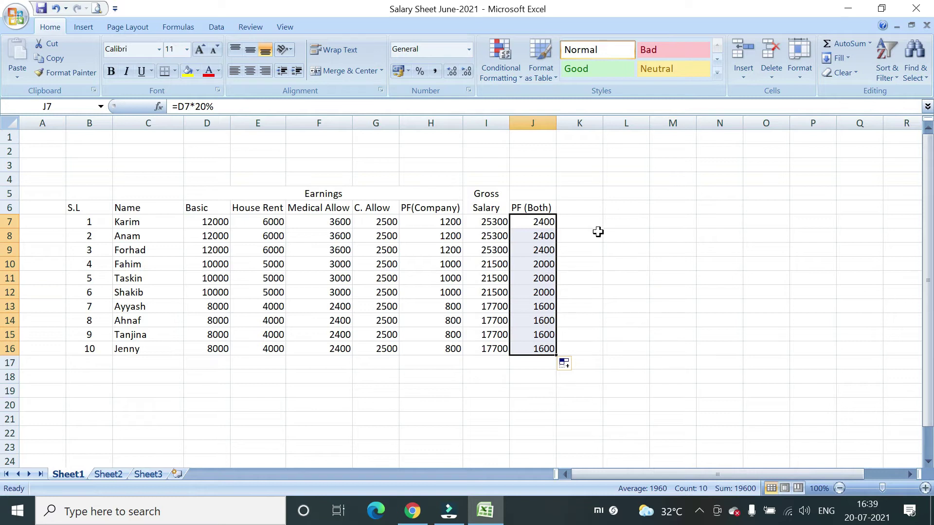
# Step: Enter "WF" as the column header in K6
pyautogui.click(586, 208)
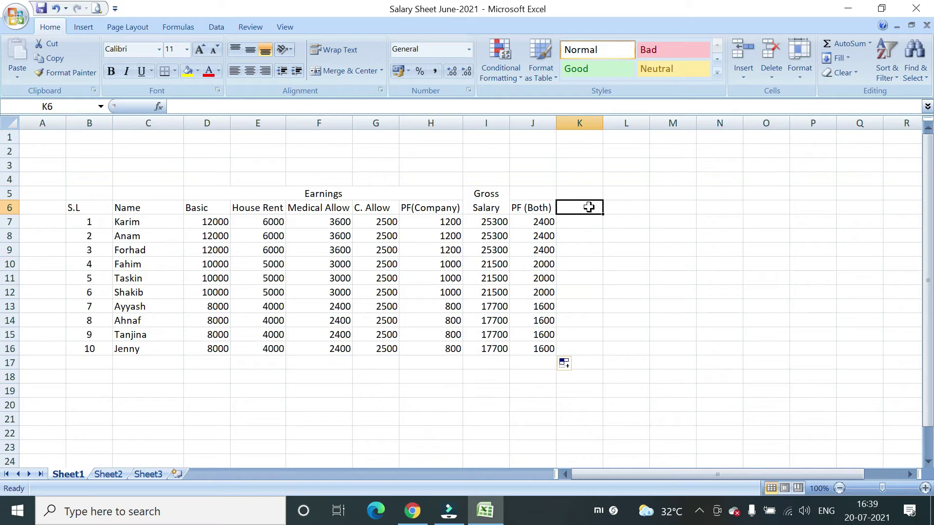
pyautogui.write('W')
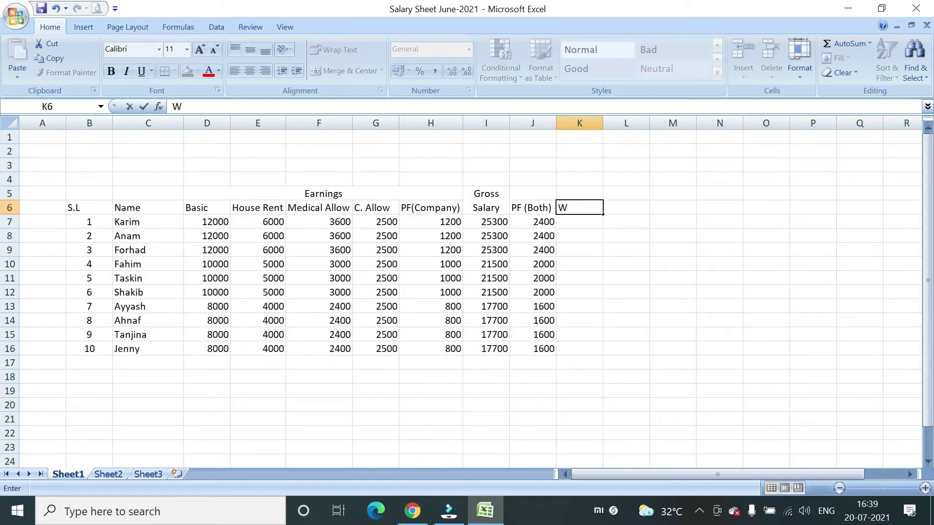
pyautogui.write('F')
pyautogui.press('Return')
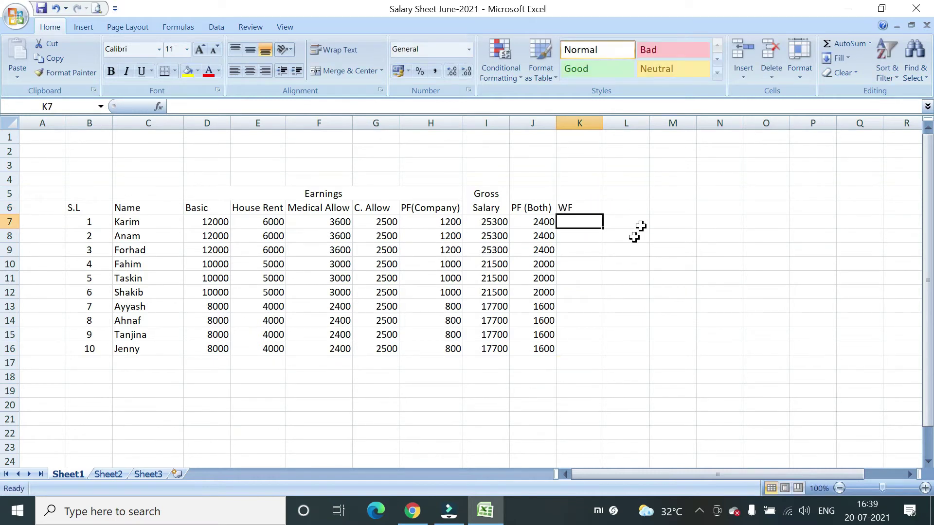
# Step: Calculate WF as 1% of Basic with =D7*1% in K7 and fill the formula through K16
pyautogui.write('=')
pyautogui.click(201, 223)
pyautogui.write('*1%')
pyautogui.press('Return')
pyautogui.click(589, 222)
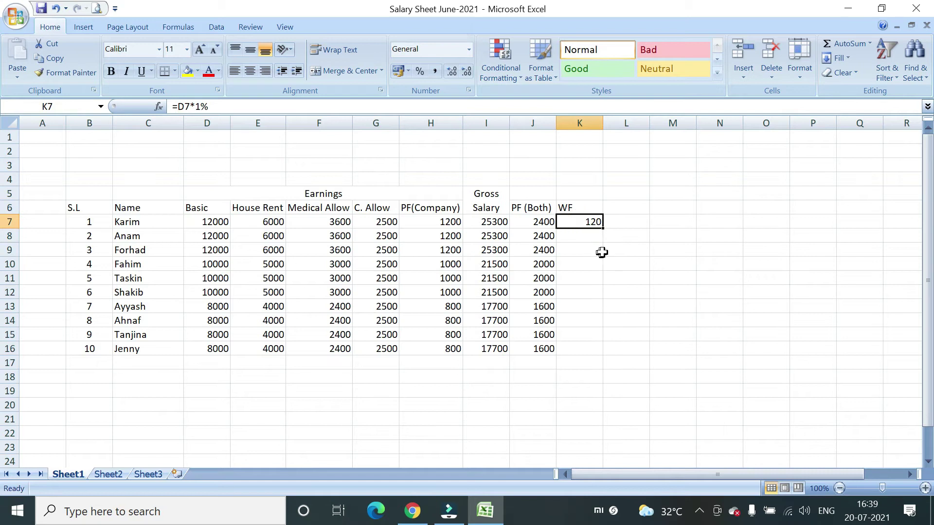
pyautogui.doubleClick(602, 229)
pyautogui.click(629, 303)
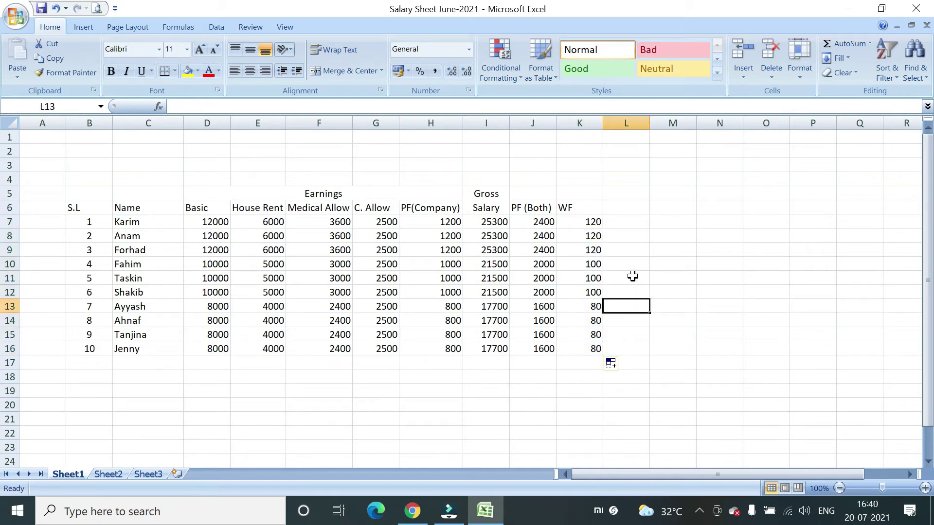
# Step: Enter "IT" as the column header in L6
pyautogui.click(631, 207)
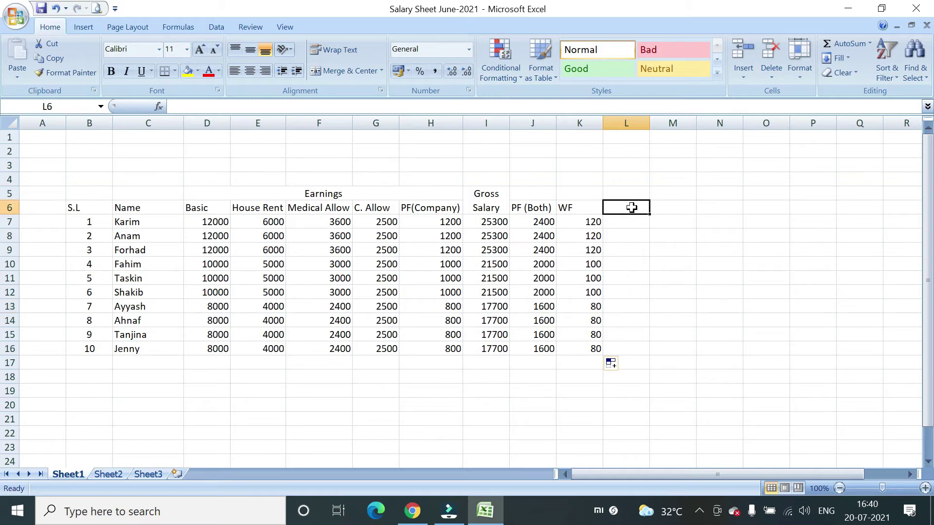
pyautogui.write('I')
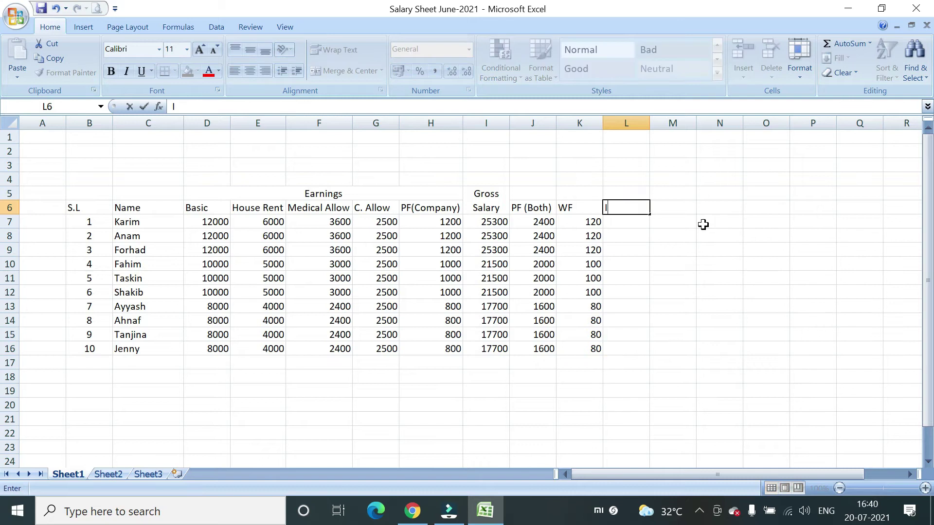
pyautogui.write('T')
pyautogui.click(626, 265)
pyautogui.click(623, 225)
pyautogui.click(628, 206)
pyautogui.write('Income')
pyautogui.press('BackSpace')
pyautogui.press('BackSpace')
pyautogui.press('BackSpace')
pyautogui.press('BackSpace')
pyautogui.press('BackSpace')
pyautogui.write('I')
pyautogui.press('Return')
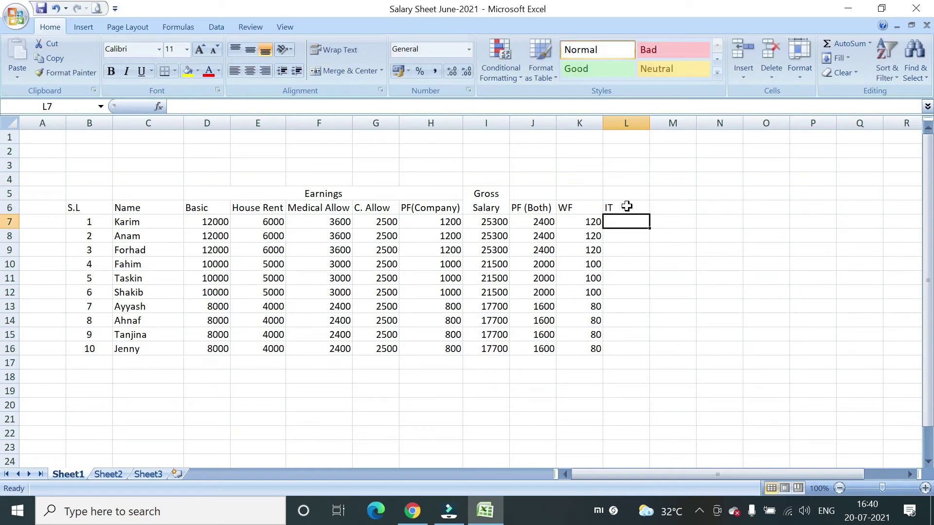
# Step: Enter "Others" as the column header in M6
pyautogui.click(670, 207)
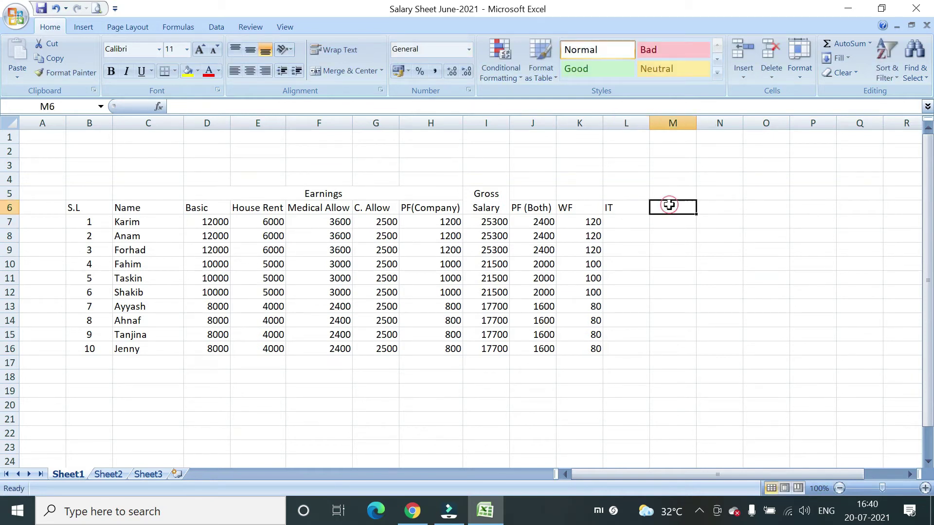
pyautogui.write('Others')
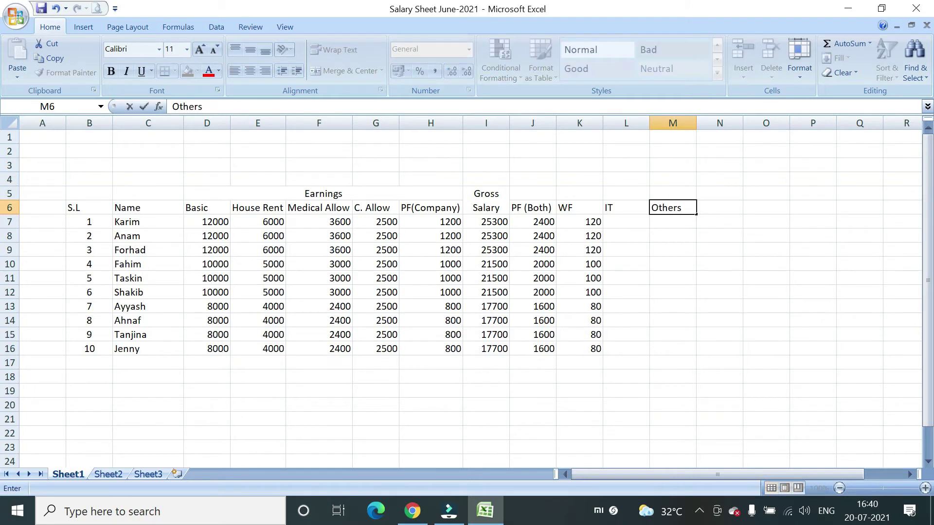
pyautogui.press('Return')
# Step: Enter "Total Deduction" as the header in N6 with a line break between the two words
pyautogui.click(719, 208)
pyautogui.click(719, 193)
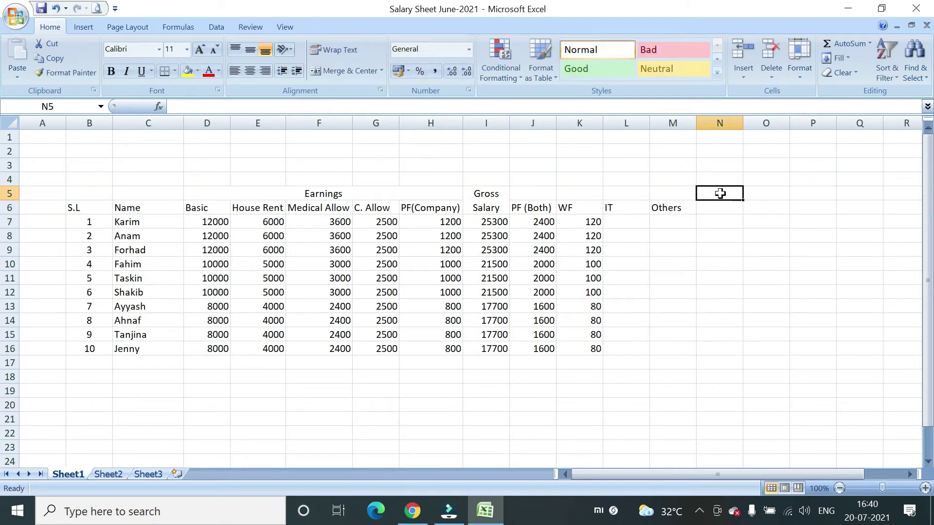
pyautogui.click(719, 209)
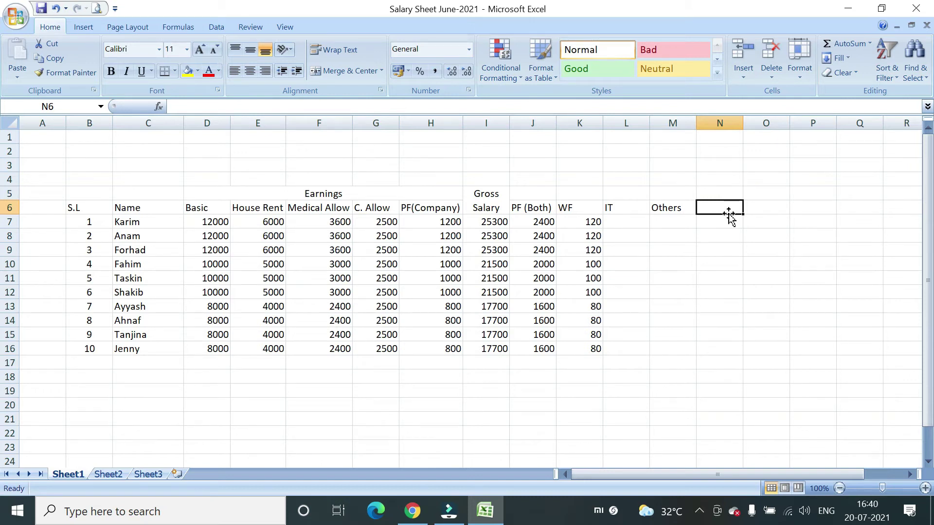
pyautogui.write('Total Deduction')
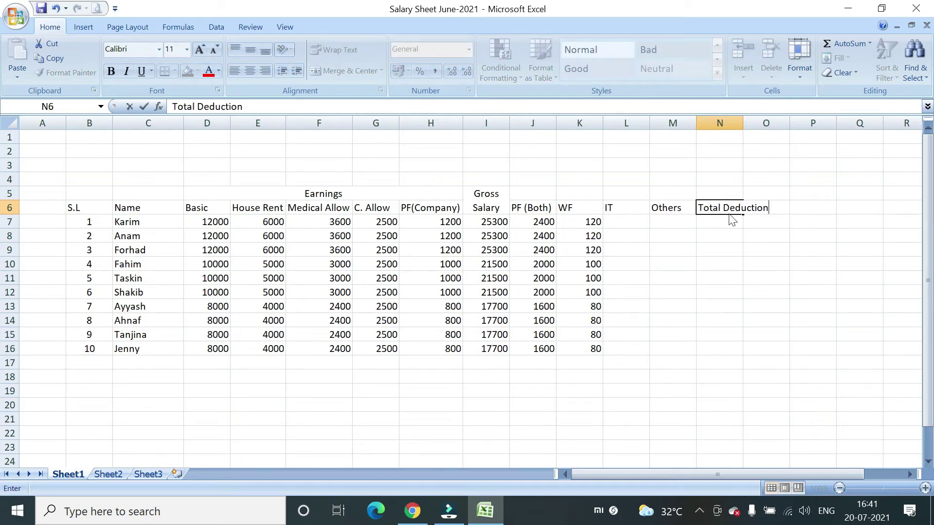
pyautogui.press('Return')
pyautogui.doubleClick(723, 208)
pyautogui.press('BackSpace')
pyautogui.hotkey('alt', 'Return')
pyautogui.press('Return')
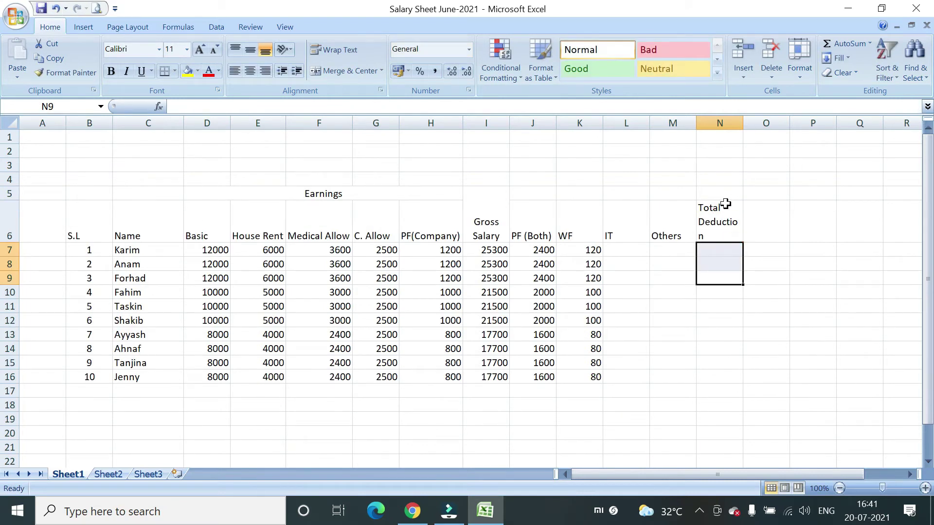
# Step: Merge and center the Total Deduction header over N5:N6 and widen column N to fit it
pyautogui.moveTo(725, 204); pyautogui.dragTo(720, 194)
pyautogui.click(345, 71)
pyautogui.moveTo(743, 123); pyautogui.dragTo(753, 123)
# Step: Fill the IT column with 0 from L7 through L16 and delete the whole IT column
pyautogui.click(627, 251)
pyautogui.press('Escape')
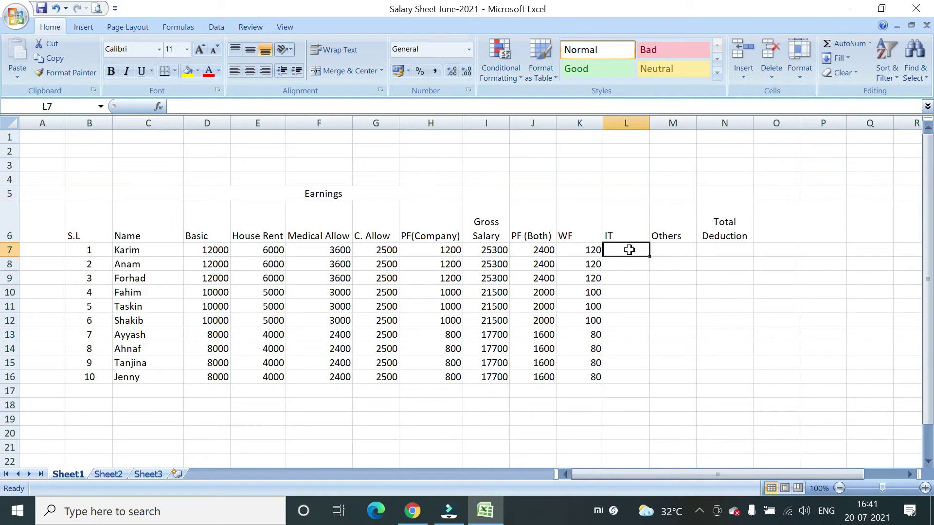
pyautogui.write('0')
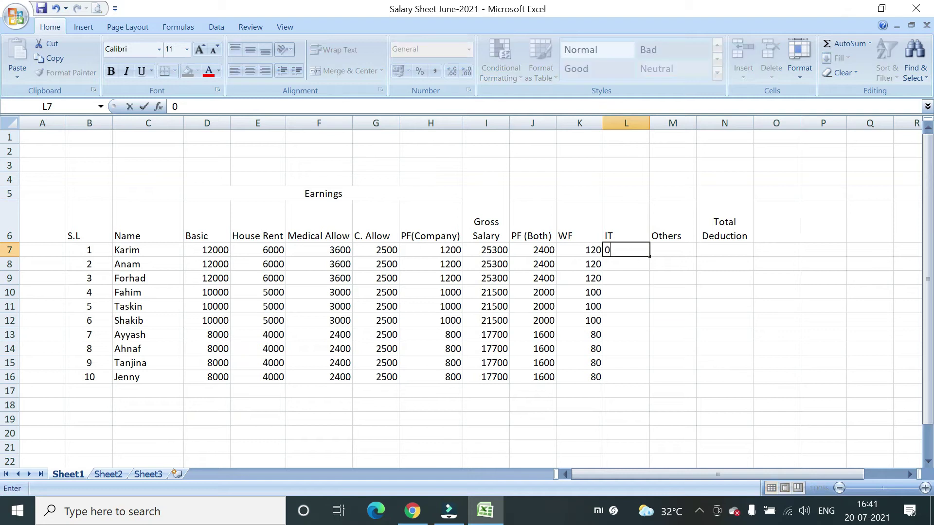
pyautogui.press('Return')
pyautogui.click(627, 250)
pyautogui.moveTo(649, 259); pyautogui.dragTo(650, 381)
pyautogui.click(627, 264)
pyautogui.rightClick(626, 125)
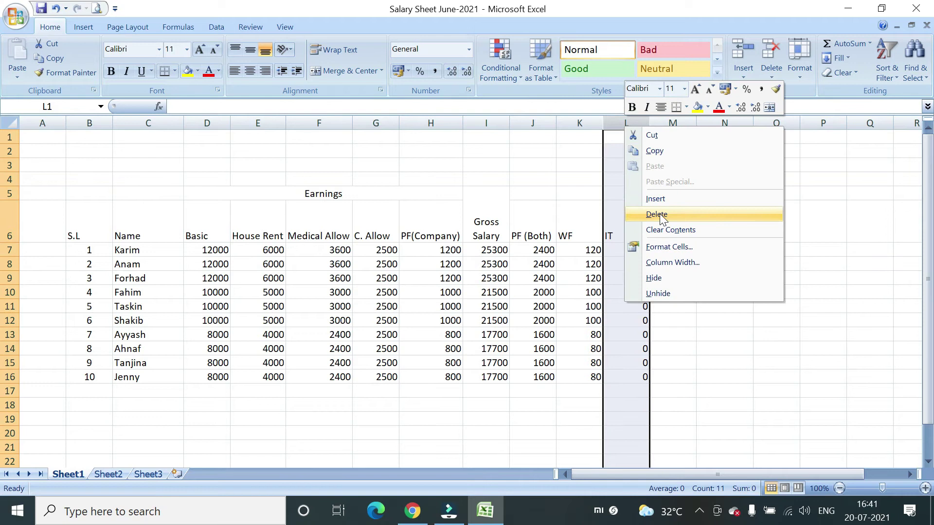
pyautogui.click(660, 214)
# Step: Enter the Others deductions: 2000 in L7, 1500 in L11 and 1000 in L15
pyautogui.click(626, 250)
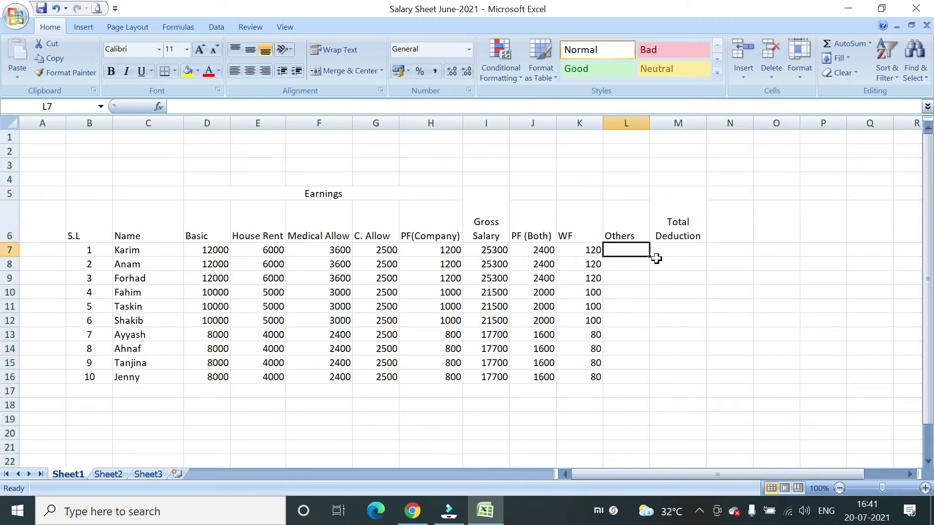
pyautogui.write('2000')
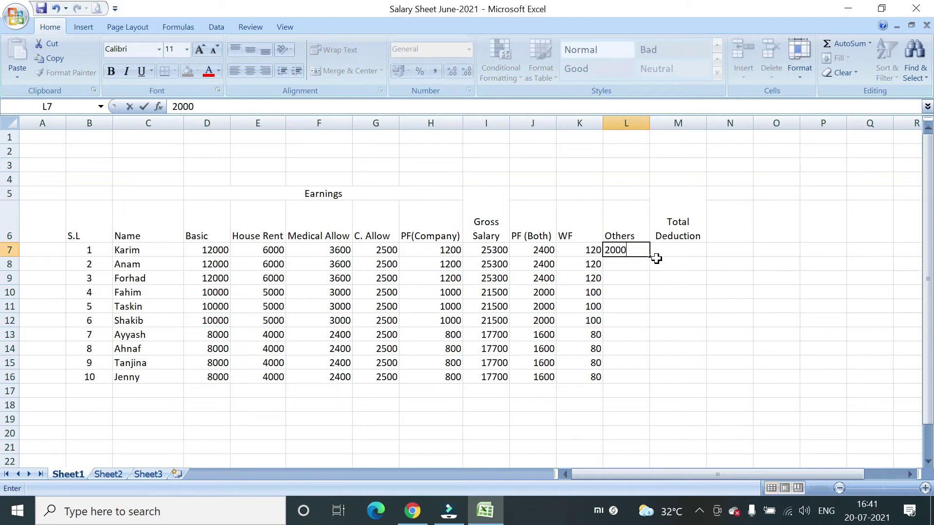
pyautogui.press('Down')
pyautogui.press('Down')
pyautogui.press('Down')
pyautogui.press('Down')
pyautogui.write('155')
pyautogui.press('BackSpace')
pyautogui.write('00')
pyautogui.press('Down')
pyautogui.press('Down')
pyautogui.press('Down')
pyautogui.press('Down')
pyautogui.write('1000')
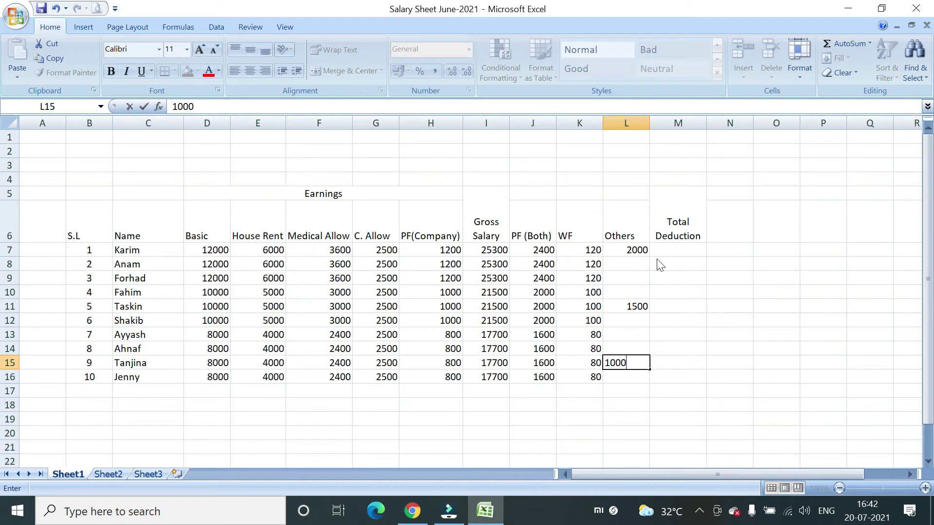
pyautogui.press('Down')
# Step: Enter 0 in the remaining Others cells L8:L10, L12:L14 and L16
pyautogui.click(642, 251)
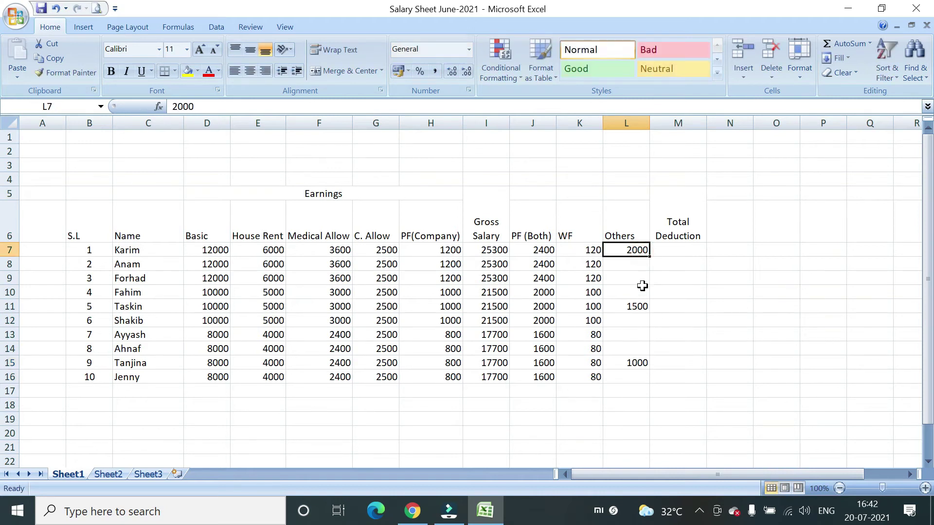
pyautogui.click(632, 264)
pyautogui.write('0')
pyautogui.click(637, 267)
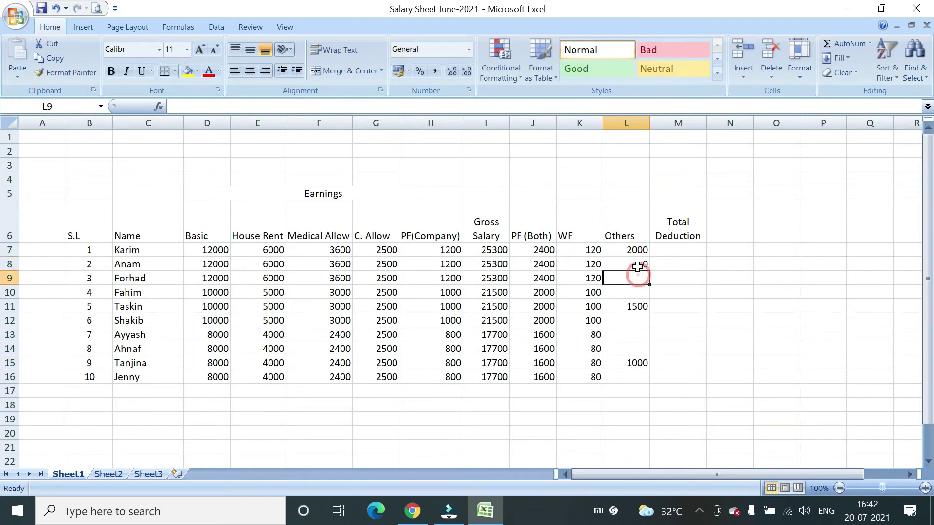
pyautogui.moveTo(648, 270); pyautogui.dragTo(648, 351)
pyautogui.click(647, 321)
pyautogui.write('0')
pyautogui.click(636, 341)
pyautogui.click(644, 322)
pyautogui.click(642, 376)
pyautogui.write('0')
pyautogui.doubleClick(678, 342)
# Step: Total the first employee's deductions in M7 using AutoSum over J7:L7
pyautogui.click(676, 250)
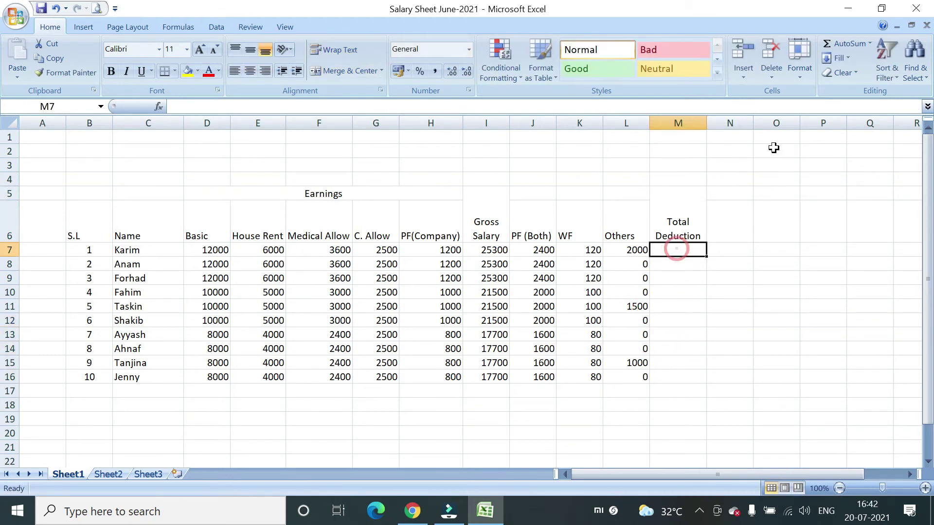
pyautogui.click(854, 43)
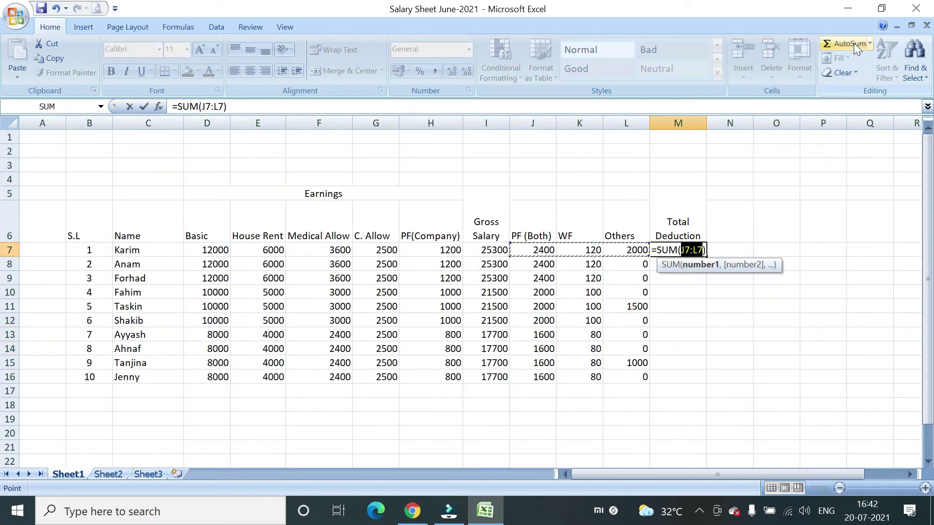
pyautogui.press('Return')
# Step: Replace the M7 total with a manually written SUM formula over J7:L7
pyautogui.click(685, 249)
pyautogui.write('=')
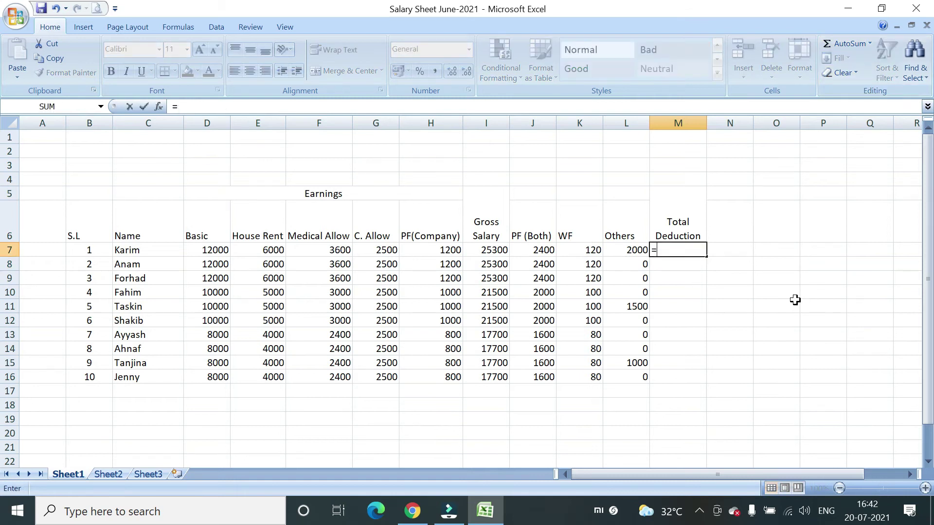
pyautogui.write('sum(')
pyautogui.moveTo(537, 250); pyautogui.dragTo(608, 251)
pyautogui.press('Return')
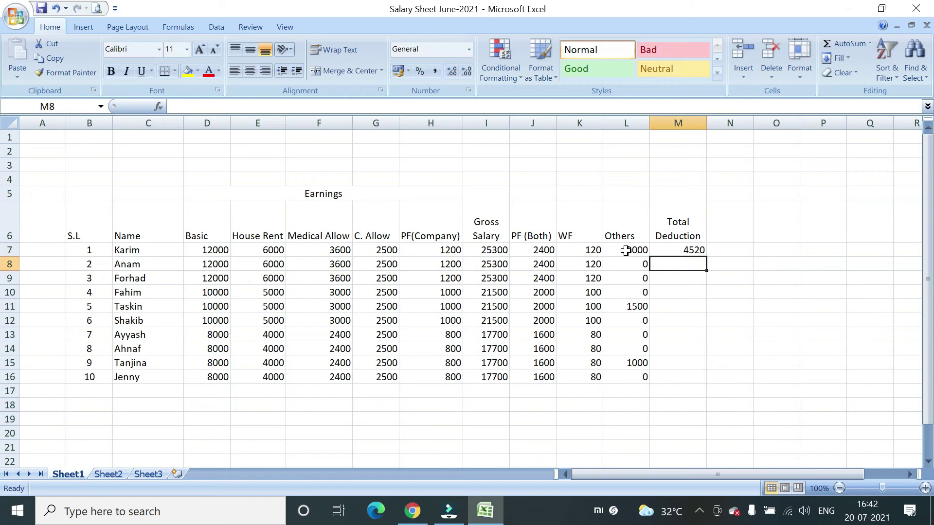
# Step: Replace the first employee's Total Deduction in M7 with the addition formula =J7+K7+L7
pyautogui.click(691, 250)
pyautogui.write('=')
pyautogui.click(536, 249)
pyautogui.write('=J7+')
pyautogui.click(586, 250)
pyautogui.write('+')
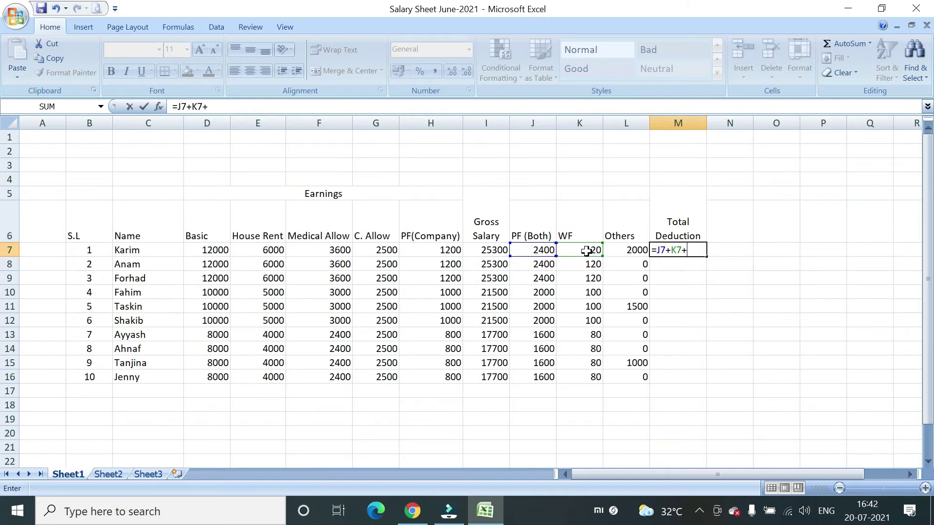
pyautogui.click(619, 251)
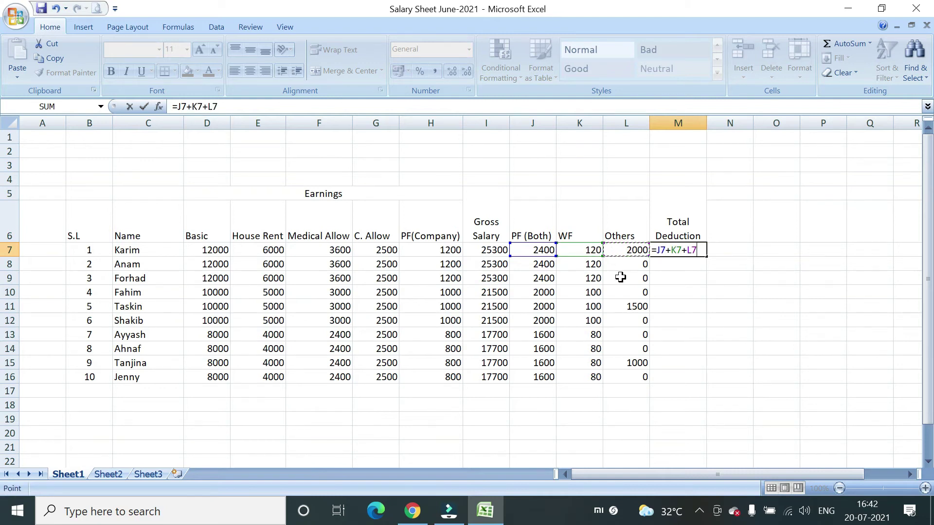
pyautogui.press('Return')
pyautogui.press('Up')
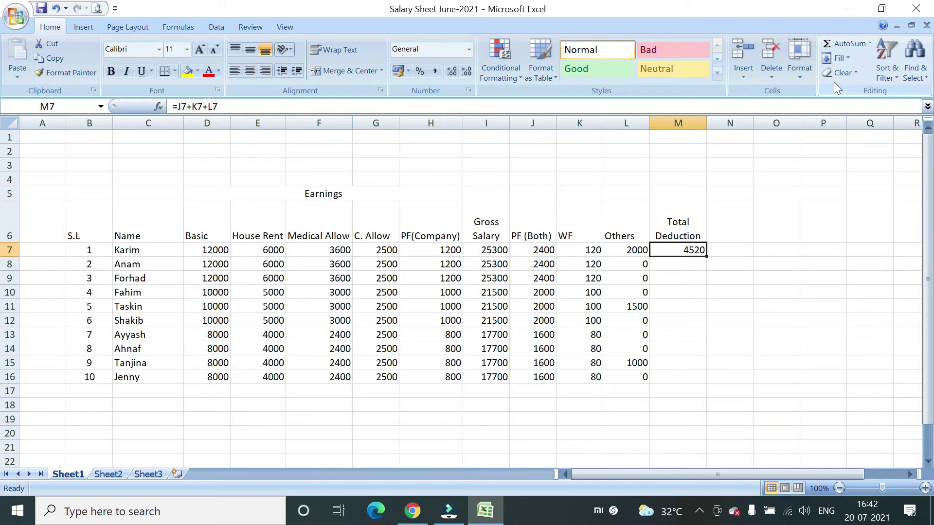
# Step: Replace the M7 formula with an AutoSum over J7:L7 and fill it down through M16
pyautogui.press('Delete')
pyautogui.click(677, 250)
pyautogui.click(848, 44)
pyautogui.press('Return')
pyautogui.click(700, 252)
pyautogui.doubleClick(706, 257)
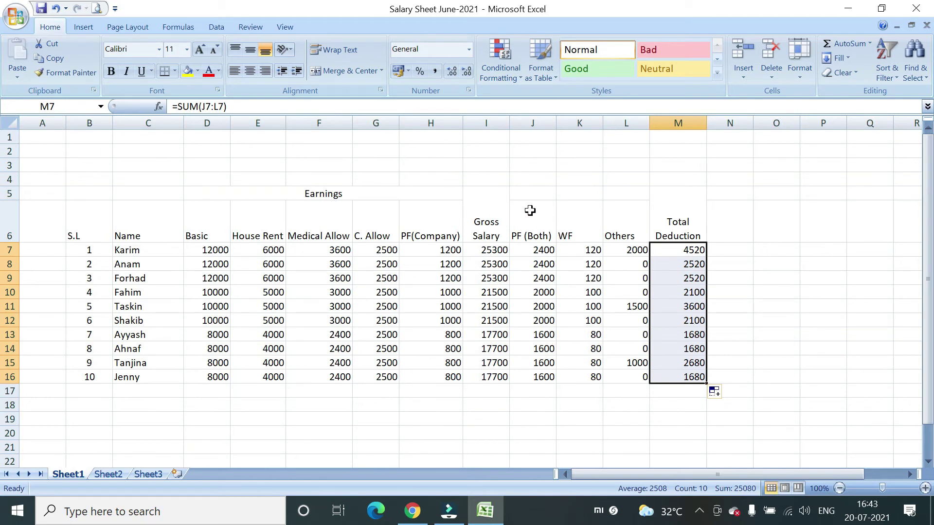
# Step: Add the group heading "Deduction" above the PF (Both), WF and Others columns, merged and centered across J5:L5
pyautogui.moveTo(535, 196); pyautogui.dragTo(628, 194)
pyautogui.write('Deduction')
pyautogui.click(343, 71)
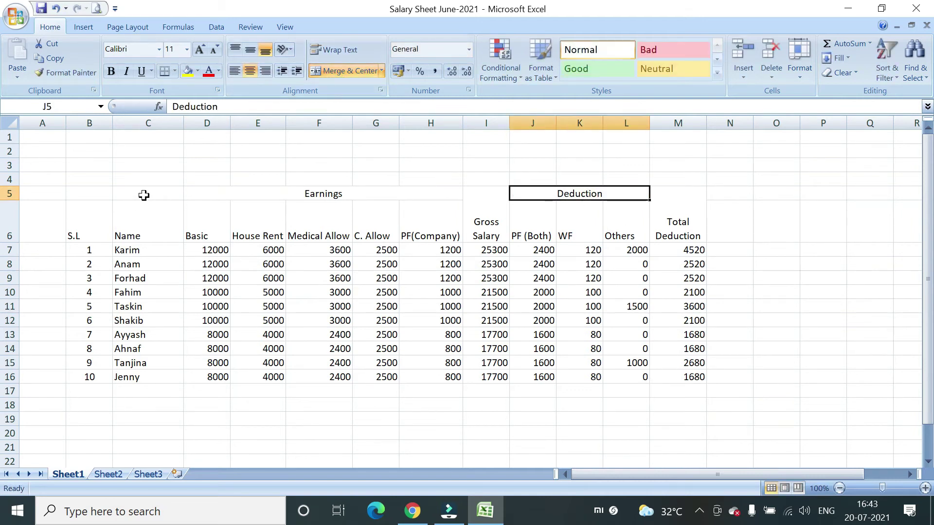
# Step: Merge and center the Name header over C5:C6 and the S.L header over B5:B6
pyautogui.moveTo(145, 194); pyautogui.dragTo(146, 229)
pyautogui.click(343, 71)
pyautogui.moveTo(97, 194); pyautogui.dragTo(99, 205)
pyautogui.click(322, 70)
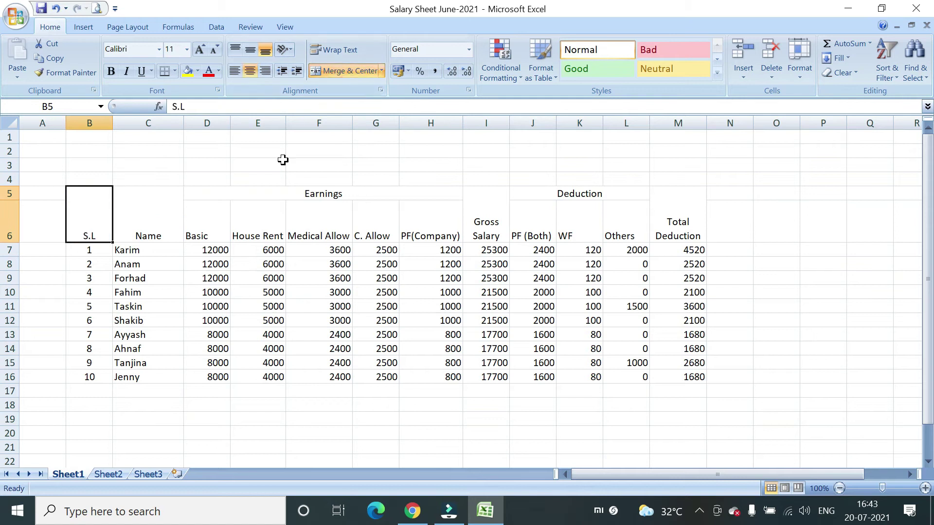
# Step: Enter the title "XYZ Pvt Company Limited" in row 2 and merge and center it across B2:M2
pyautogui.click(317, 151)
pyautogui.write('XYZ ')
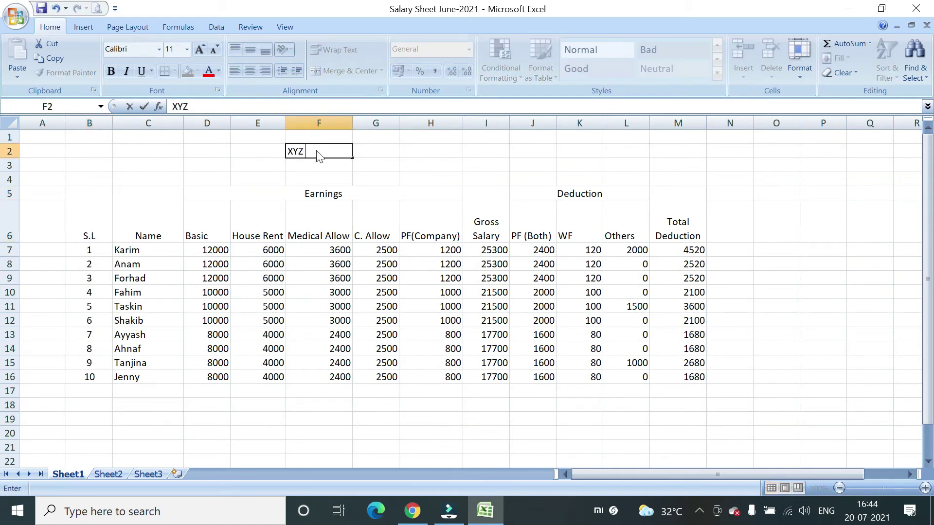
pyautogui.write('Pvt Company Limited')
pyautogui.moveTo(89, 151); pyautogui.dragTo(681, 151)
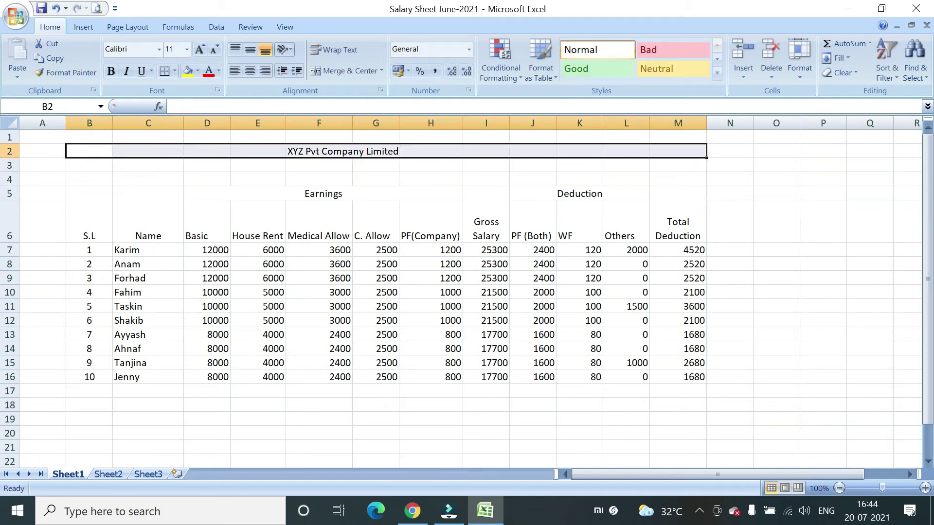
pyautogui.click(346, 71)
# Step: Enter the subtitle "Salary for the month of June-2021" in row 3 and merge and center it across B3:M3
pyautogui.click(315, 166)
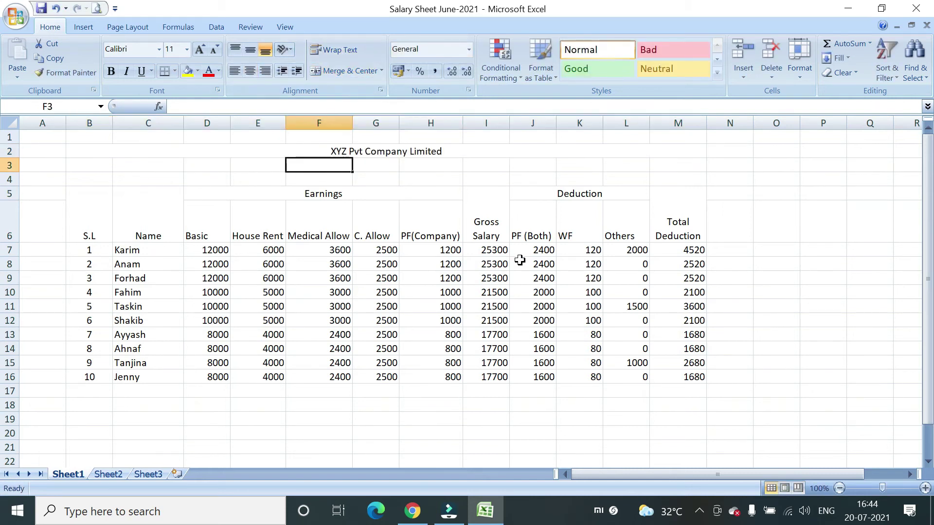
pyautogui.write('Salary for the month of June-2021')
pyautogui.press('Return')
pyautogui.click(89, 169)
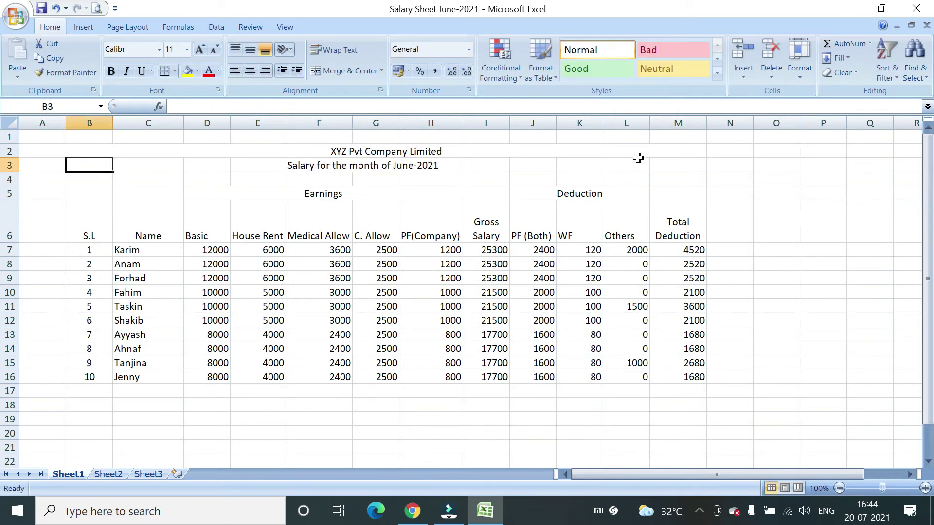
pyautogui.keyDown('shift'); pyautogui.click(679, 165); pyautogui.keyUp('shift')
pyautogui.click(345, 71)
# Step: Set the company title to font size 16 and make both the title and subtitle bold
pyautogui.press('Up')
pyautogui.click(186, 50)
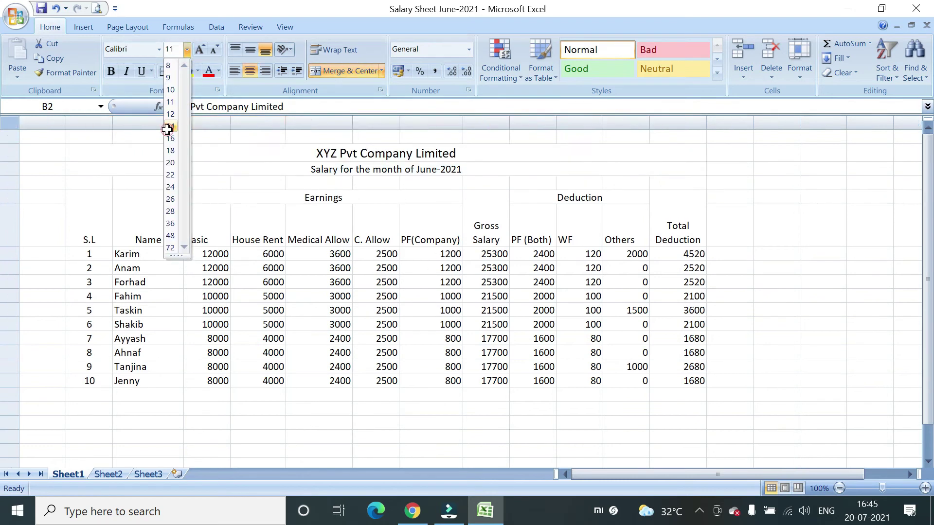
pyautogui.click(170, 139)
pyautogui.click(361, 170)
pyautogui.moveTo(359, 154); pyautogui.dragTo(359, 172)
pyautogui.click(111, 71)
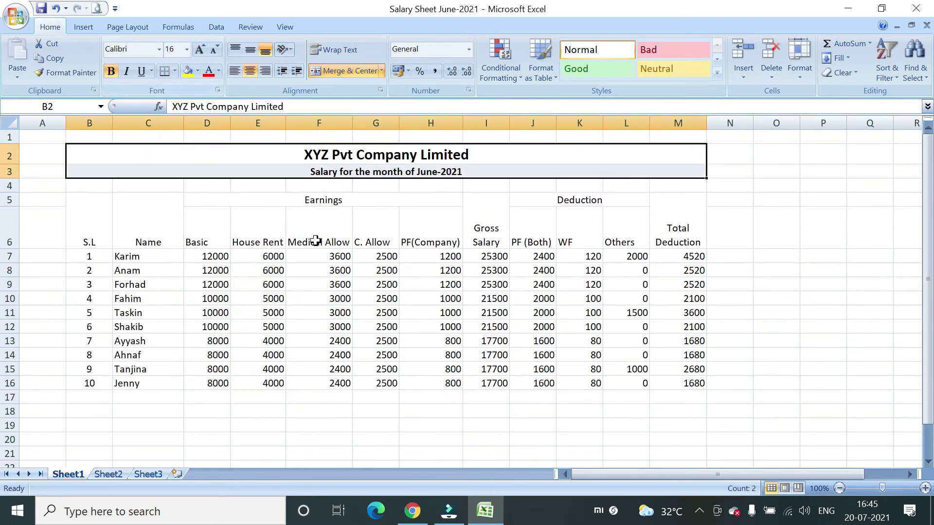
# Step: Apply all borders to the salary table range B5:M16
pyautogui.click(316, 241)
pyautogui.click(87, 223)
pyautogui.keyDown('shift'); pyautogui.click(694, 385); pyautogui.keyUp('shift')
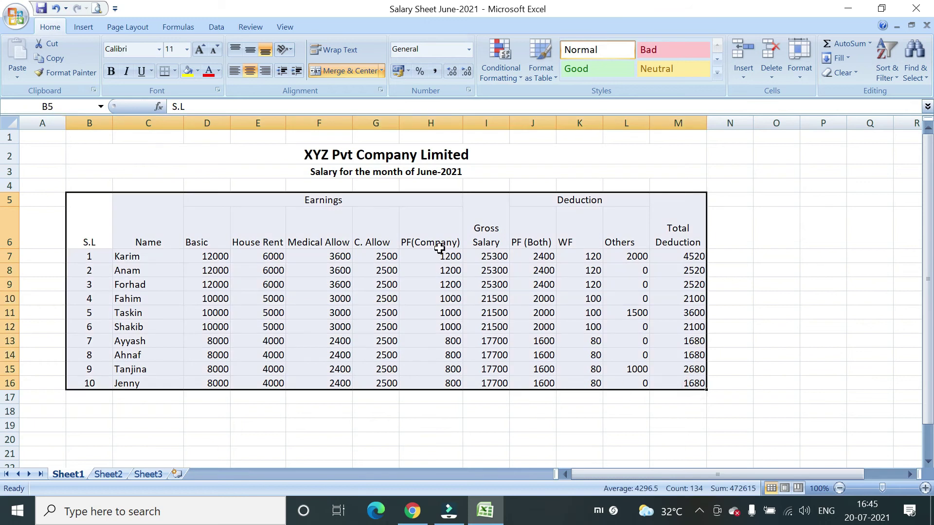
pyautogui.click(174, 71)
pyautogui.click(168, 184)
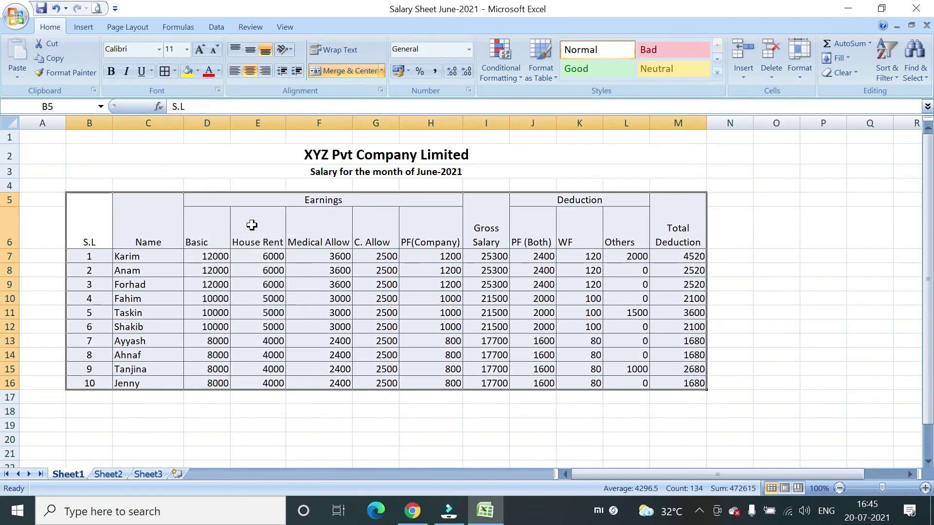
# Step: Align the header cells in B5:M6 vertically to the middle
pyautogui.click(89, 223)
pyautogui.keyDown('shift'); pyautogui.click(676, 229); pyautogui.keyUp('shift')
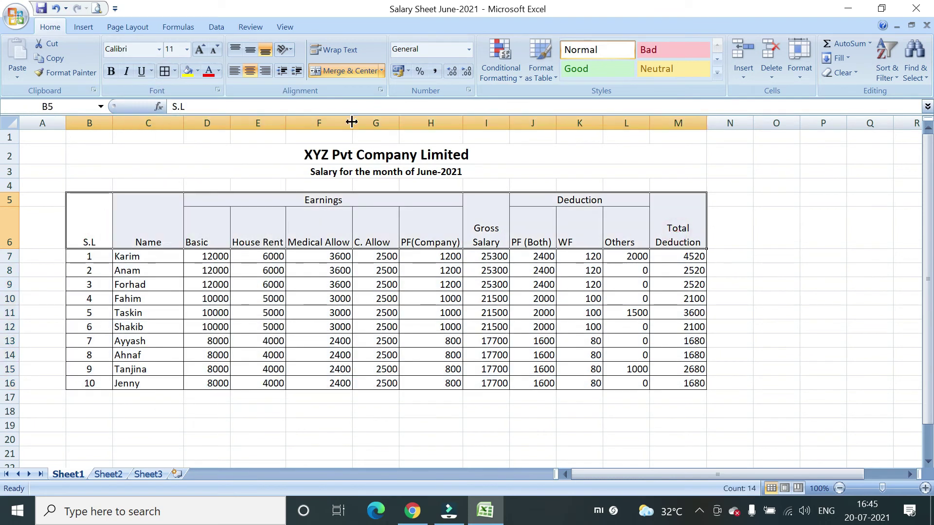
pyautogui.click(251, 50)
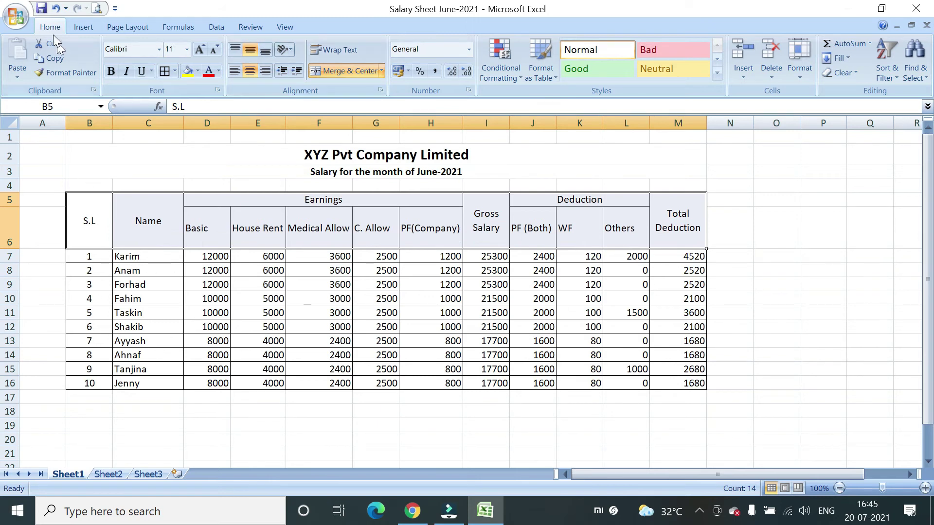
pyautogui.click(199, 400)
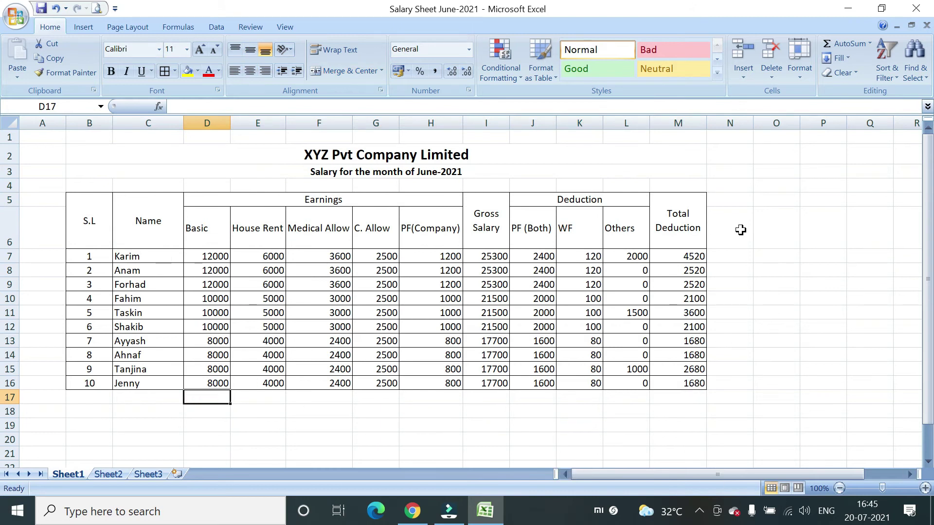
# Step: Add a two-line "Net Payable" header in column N, merged and centered over N5:N6
pyautogui.click(737, 198)
pyautogui.click(726, 236)
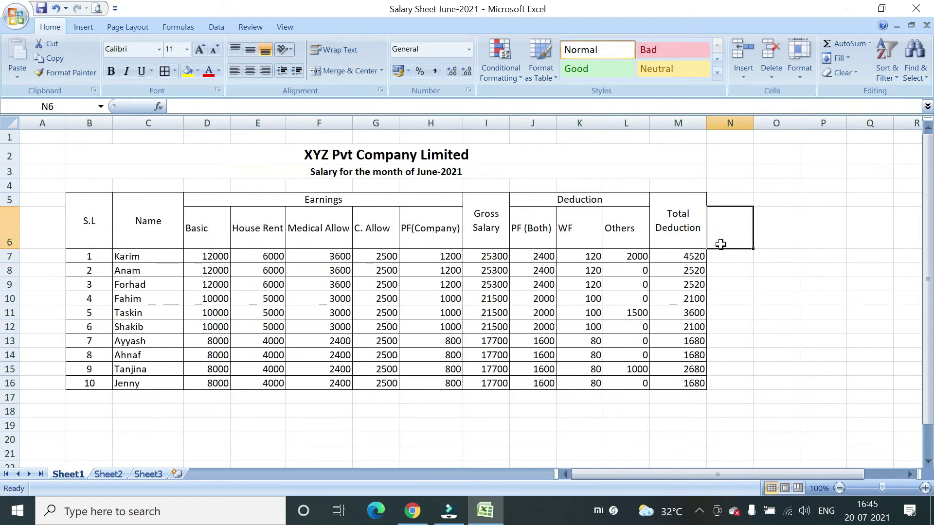
pyautogui.write('Net Payab')
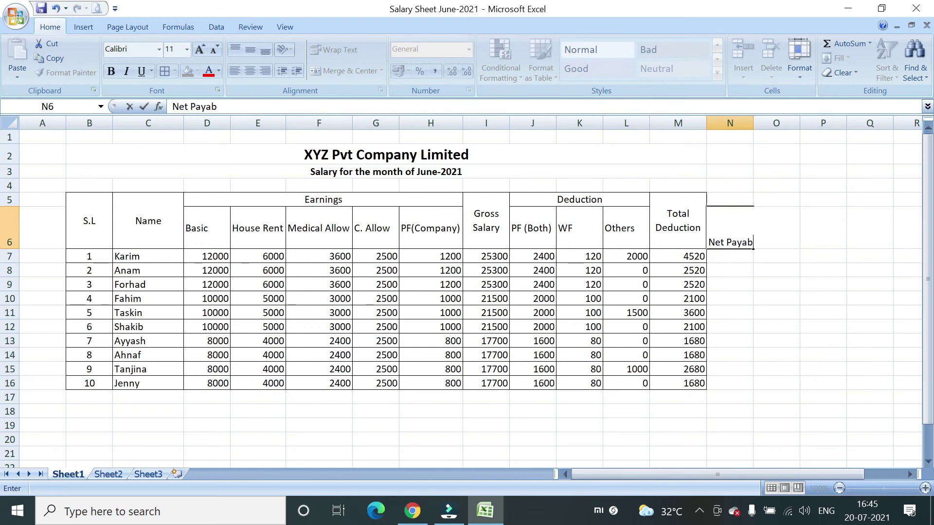
pyautogui.click(726, 242)
pyautogui.press('BackSpace')
pyautogui.hotkey('alt', 'Return')
pyautogui.press('Return')
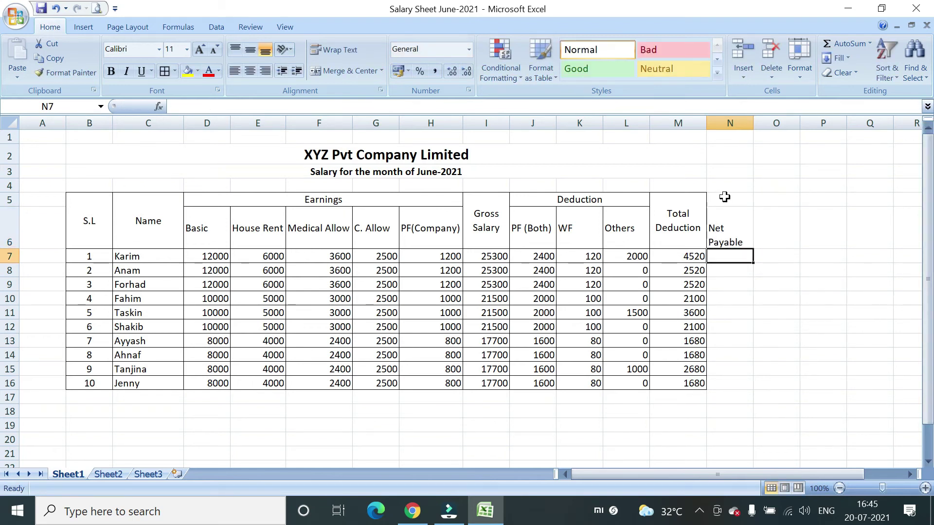
pyautogui.moveTo(724, 196); pyautogui.dragTo(728, 236)
pyautogui.click(344, 70)
# Step: Calculate net pay in N7 with =I7-M7 and fill the formula down through N16
pyautogui.click(734, 259)
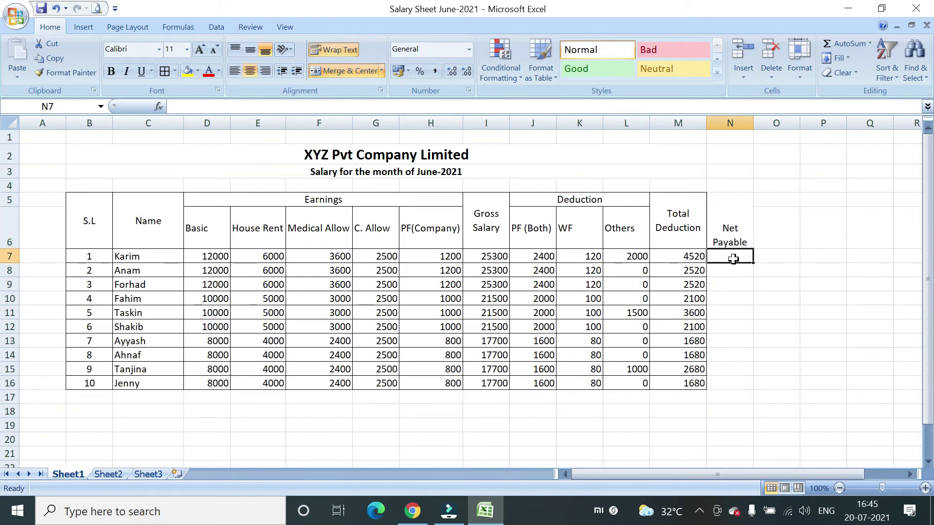
pyautogui.write('=')
pyautogui.click(484, 255)
pyautogui.write('-')
pyautogui.click(681, 256)
pyautogui.press('Return')
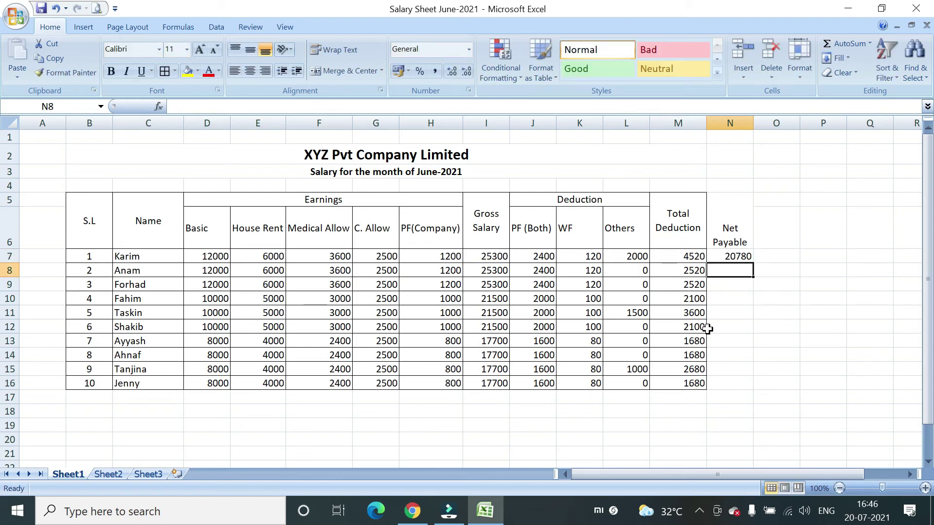
pyautogui.click(739, 256)
pyautogui.moveTo(753, 266); pyautogui.dragTo(755, 385)
# Step: Middle-align the Net Payable header vertically and apply all borders to the whole table B5:N16
pyautogui.click(730, 224)
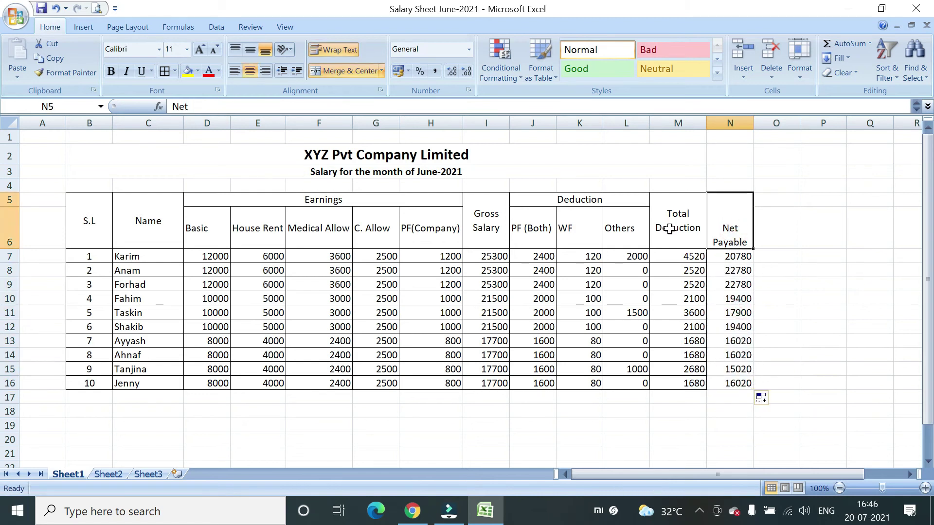
pyautogui.click(247, 51)
pyautogui.click(93, 206)
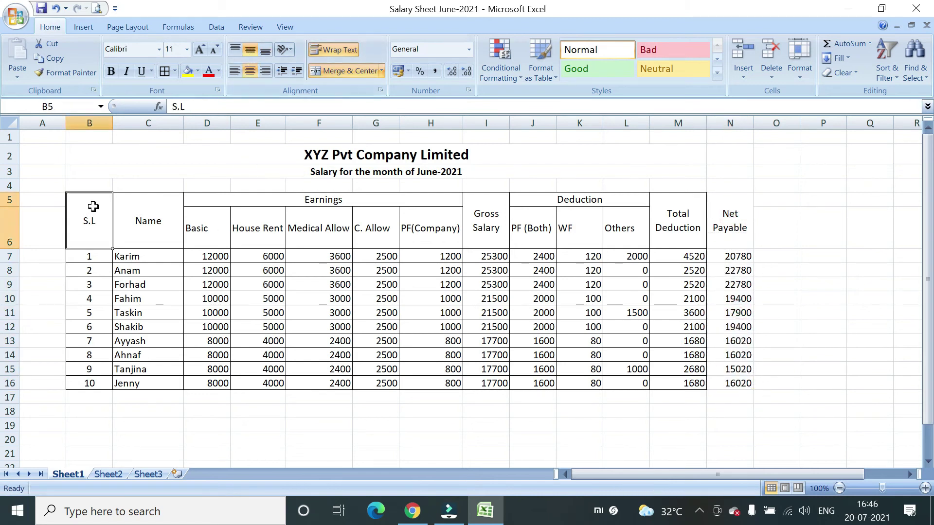
pyautogui.keyDown('shift'); pyautogui.click(732, 384); pyautogui.keyUp('shift')
pyautogui.click(164, 72)
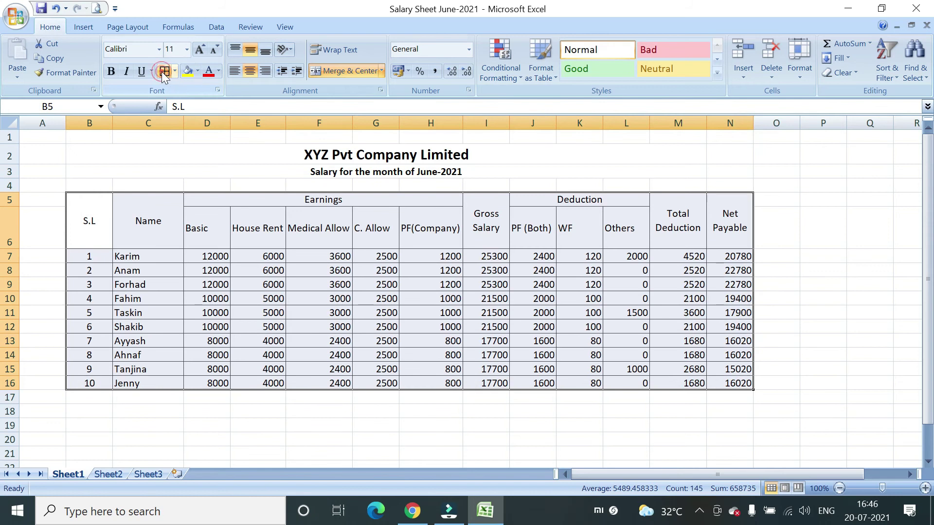
pyautogui.click(582, 327)
pyautogui.click(488, 326)
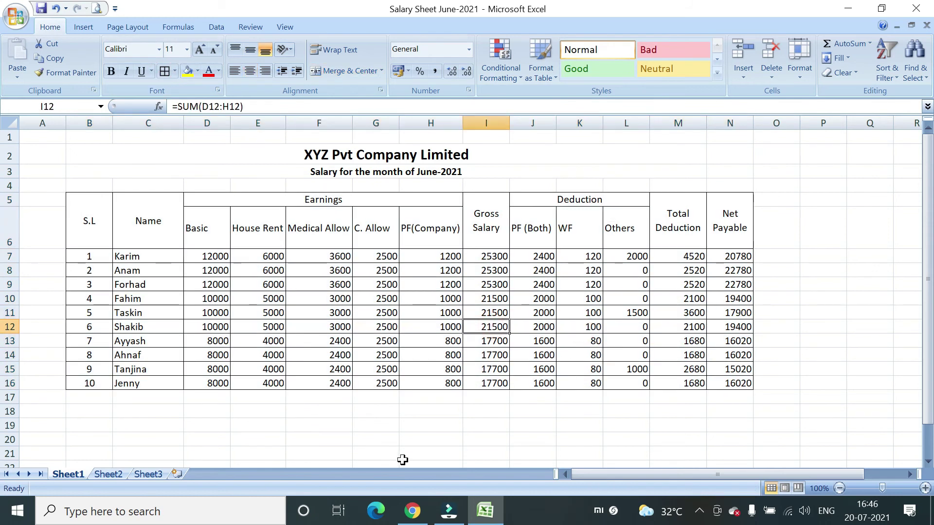
# Step: Apply all borders to the row below the last employee, B17:N17
pyautogui.click(92, 397)
pyautogui.moveTo(92, 396); pyautogui.dragTo(724, 396)
pyautogui.click(165, 71)
# Step: Merge and center B17:C17 and enter the label "Total=" in it
pyautogui.moveTo(99, 396); pyautogui.dragTo(142, 394)
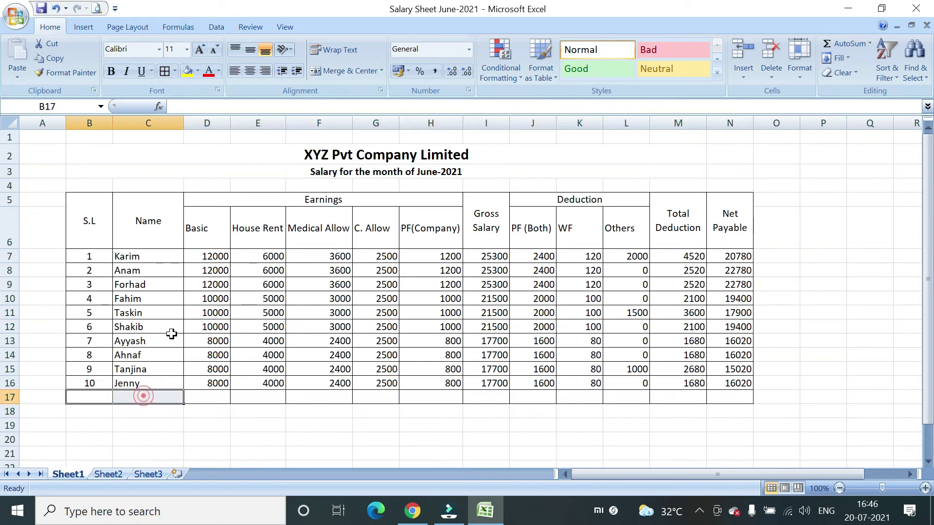
pyautogui.click(341, 73)
pyautogui.write('Total')
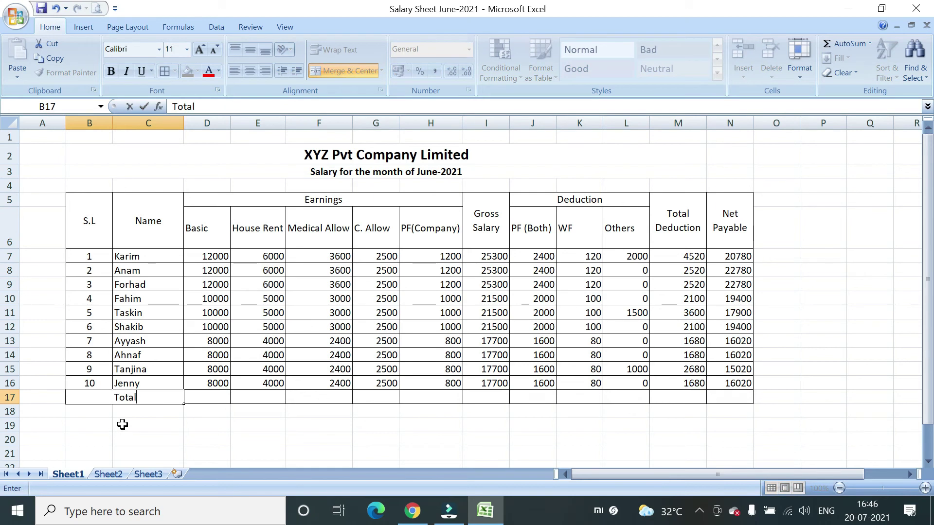
pyautogui.write('=')
pyautogui.press('Return')
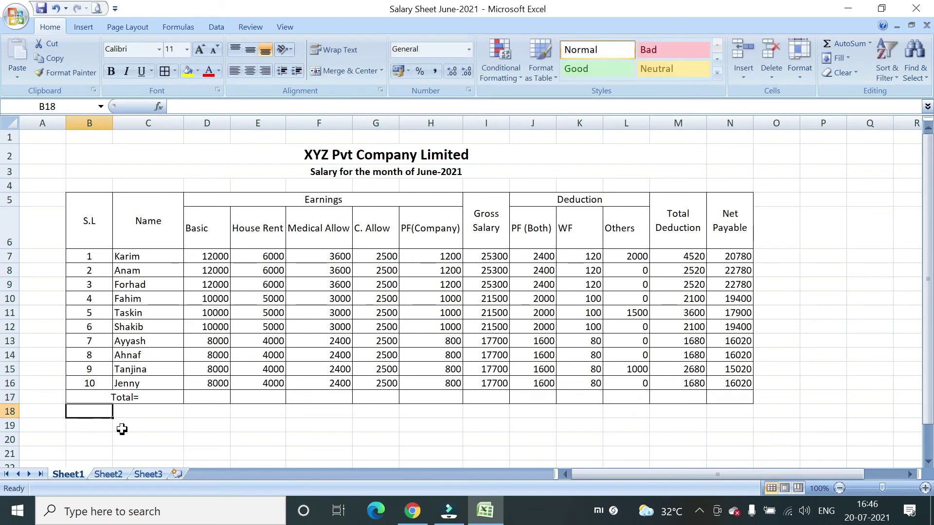
# Step: Total the Basic column in D17 using AutoSum over D7:D16
pyautogui.click(219, 397)
pyautogui.click(839, 45)
pyautogui.press('Return')
pyautogui.click(216, 396)
pyautogui.moveTo(230, 403); pyautogui.dragTo(638, 413)
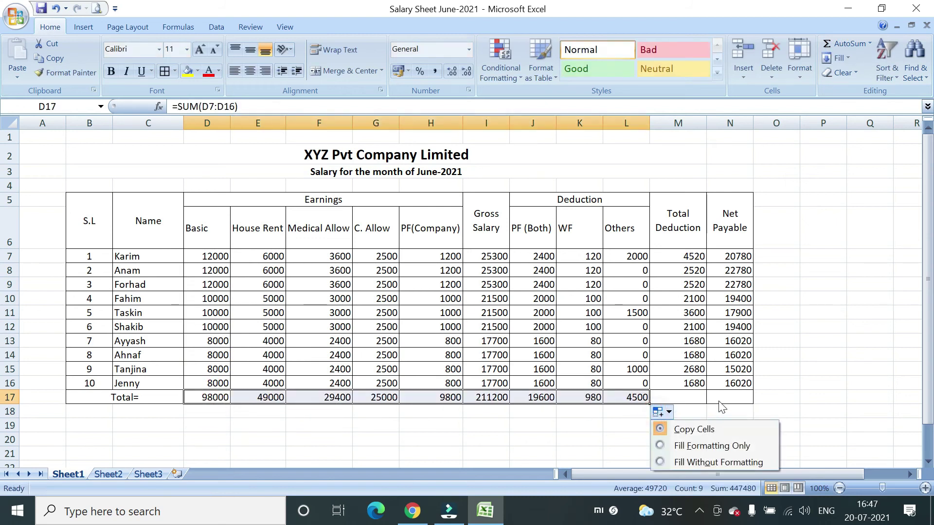
pyautogui.click(559, 428)
pyautogui.hotkey('ctrl', 'z')
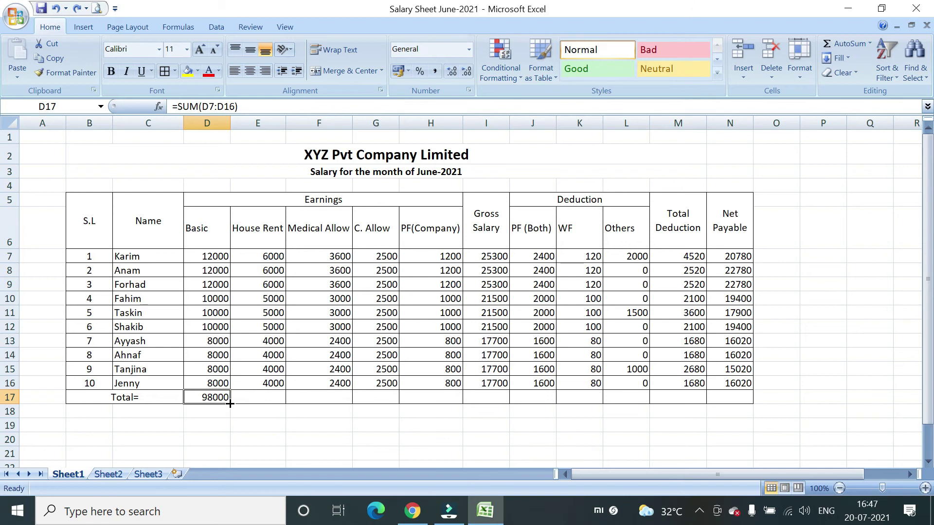
# Step: Fill the D17 total across row 17 through N17 and check the Net Payable sum against N7:N16
pyautogui.moveTo(228, 403); pyautogui.dragTo(738, 402)
pyautogui.click(670, 425)
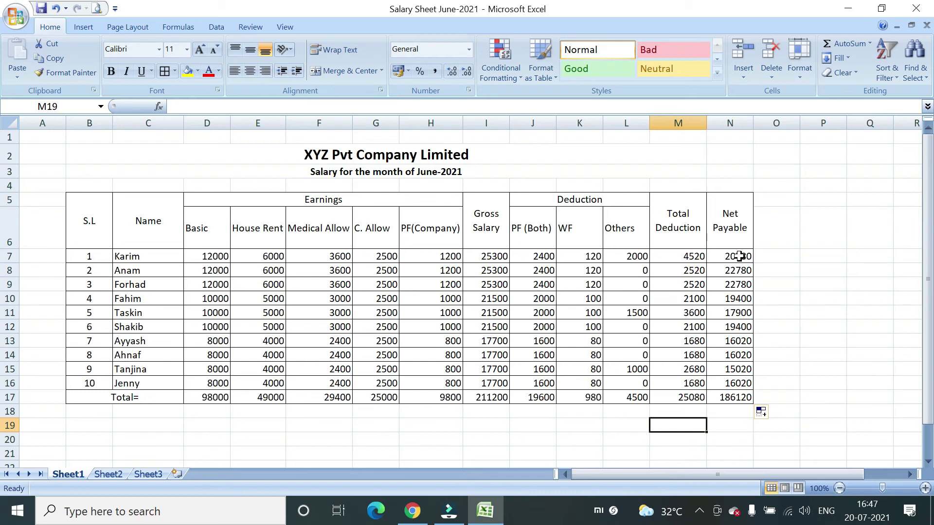
pyautogui.moveTo(728, 257); pyautogui.dragTo(740, 380)
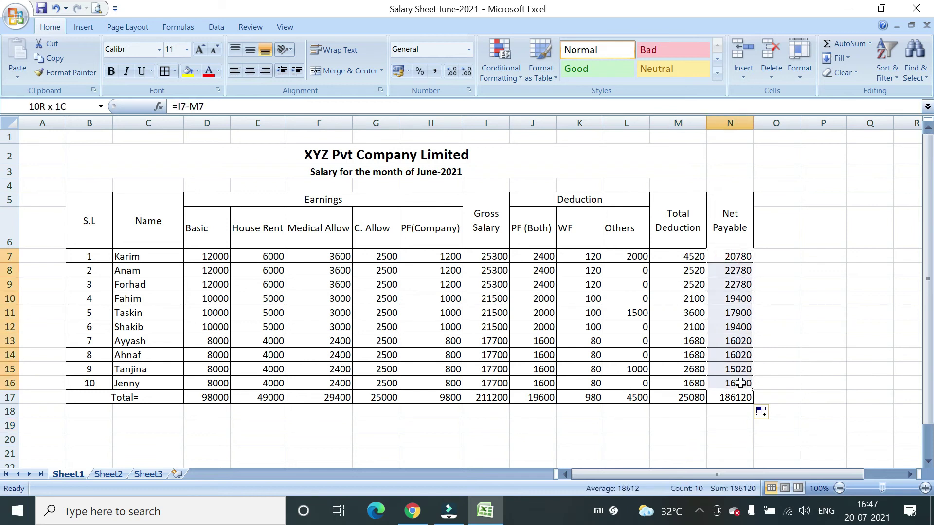
pyautogui.click(684, 436)
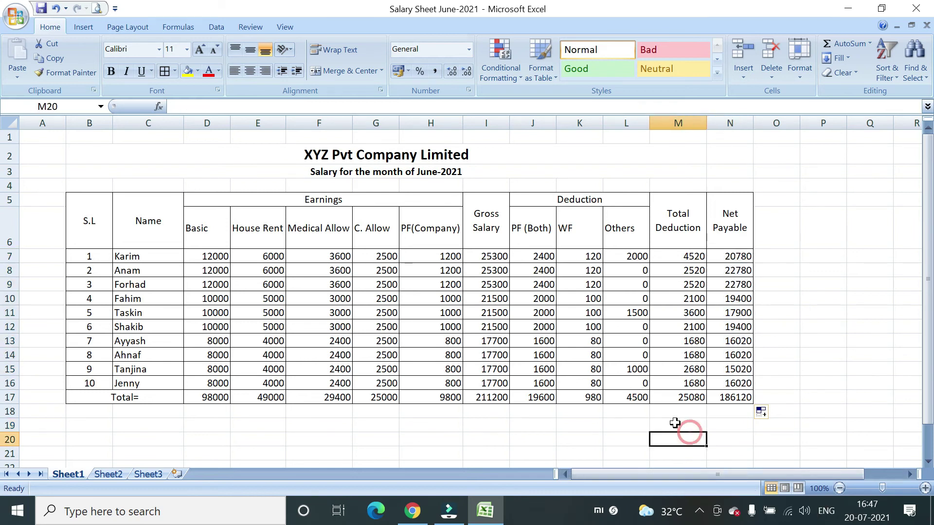
# Step: Fill the table header cells B5:N6 with a light blue theme colour
pyautogui.moveTo(102, 229); pyautogui.dragTo(759, 244)
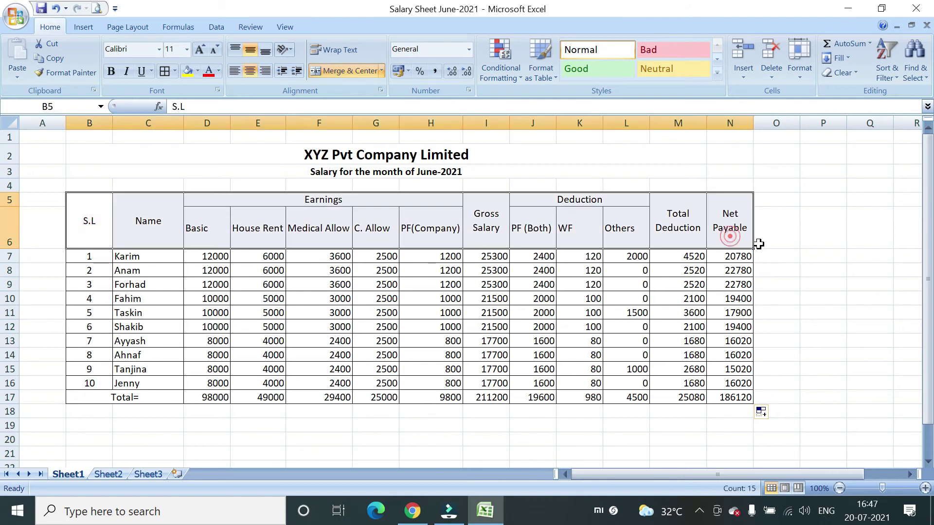
pyautogui.click(198, 71)
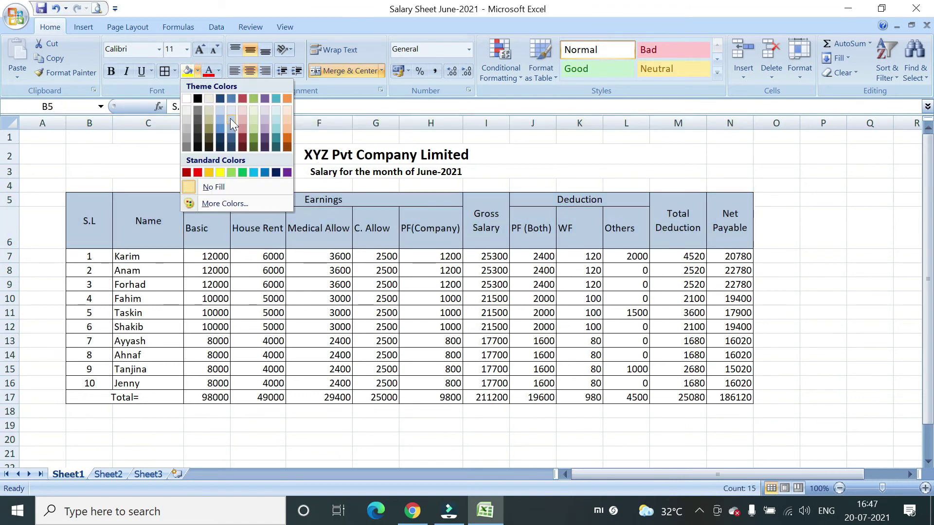
pyautogui.click(230, 119)
pyautogui.click(190, 329)
pyautogui.click(94, 258)
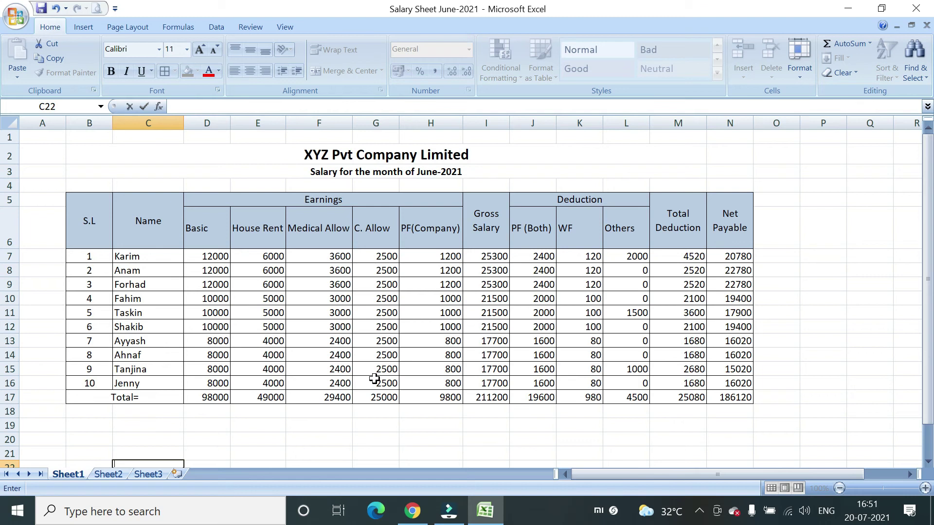
# Step: Enter the signature label "Prepare By" in C21 below the salary table
pyautogui.scroll(-1, 370, 369)
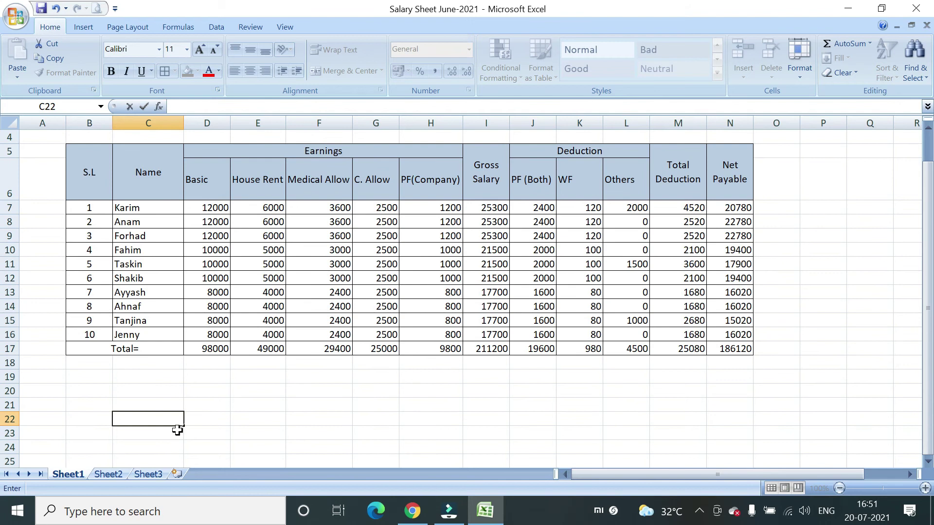
pyautogui.scroll(1, 178, 431)
pyautogui.click(148, 451)
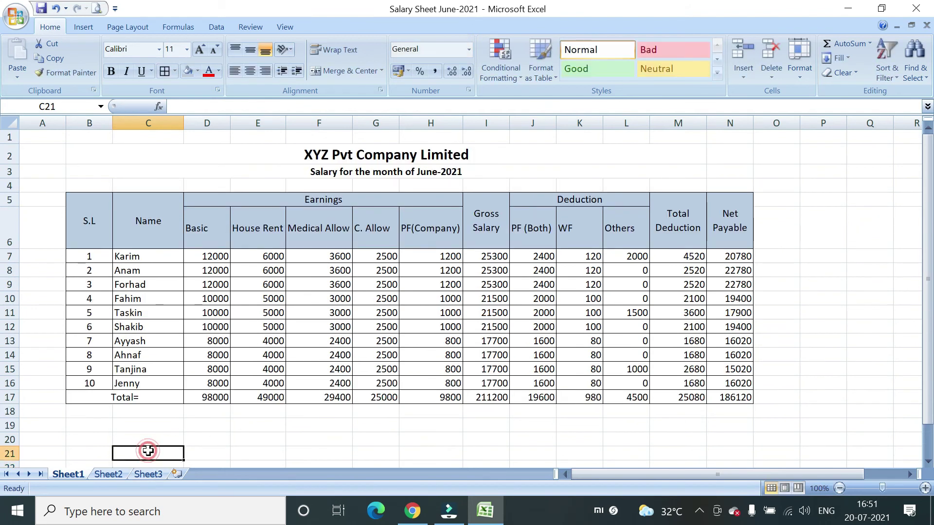
pyautogui.write('Prepare By')
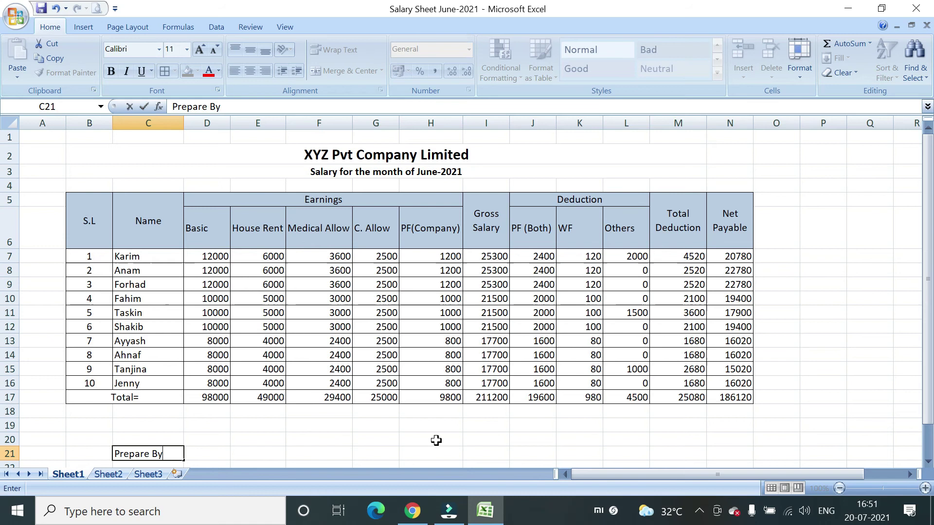
# Step: Enter the signature labels "Operation Manager" in G21 and "General Manager" in M21
pyautogui.click(384, 454)
pyautogui.write('O')
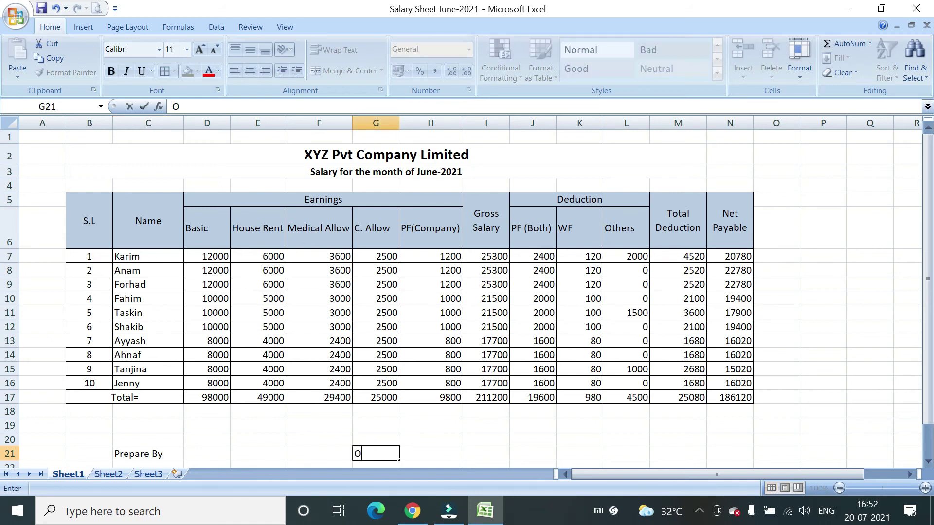
pyautogui.write('peration Manager')
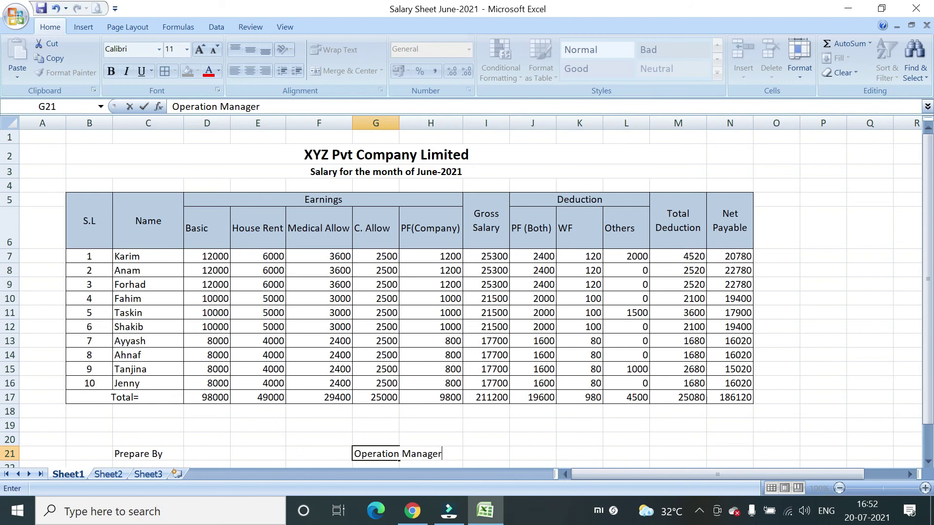
pyautogui.press('Return')
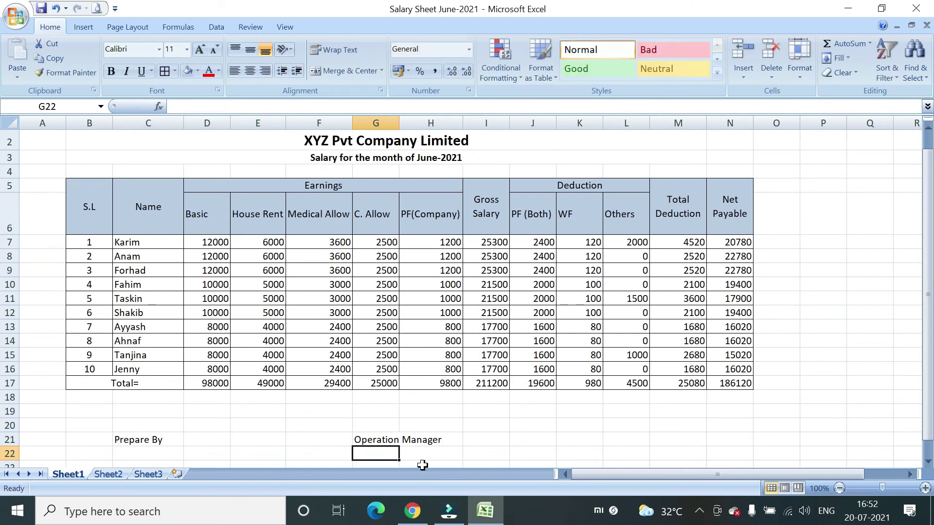
pyautogui.click(678, 438)
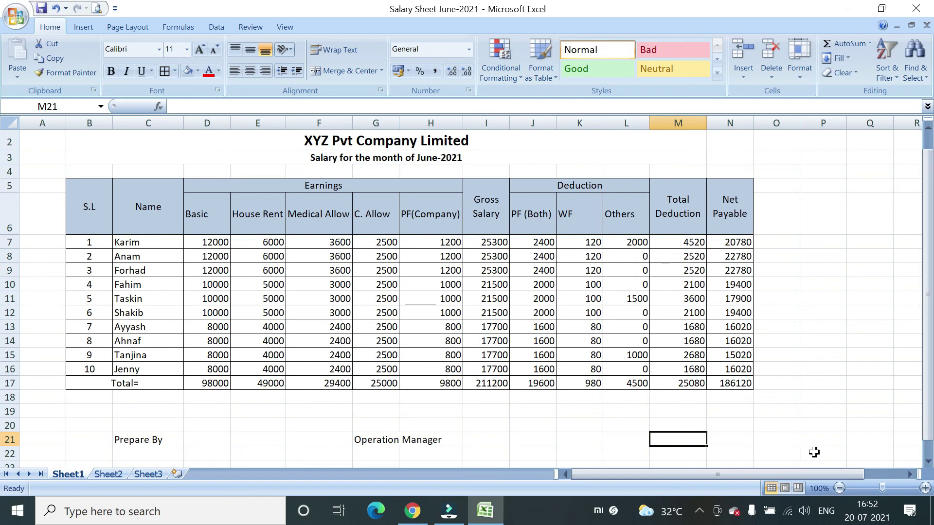
pyautogui.write('Gen')
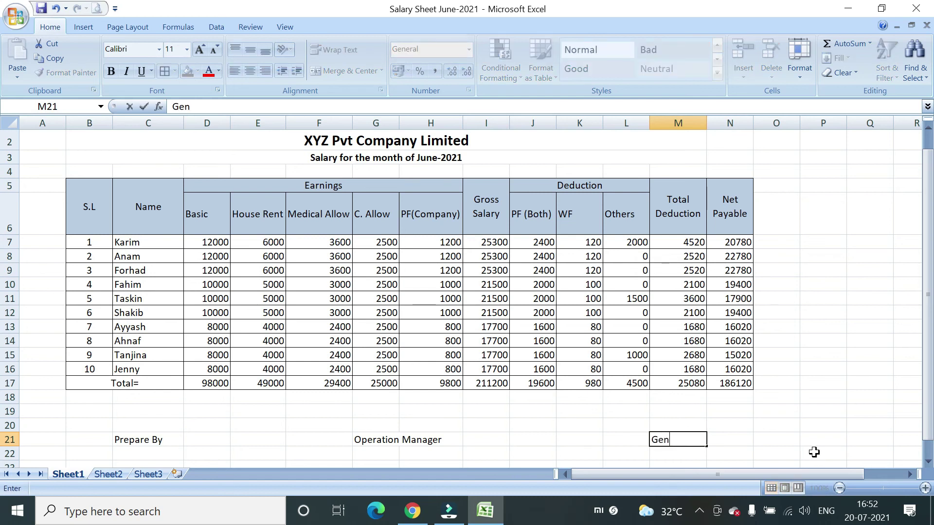
pyautogui.write('eral Manager')
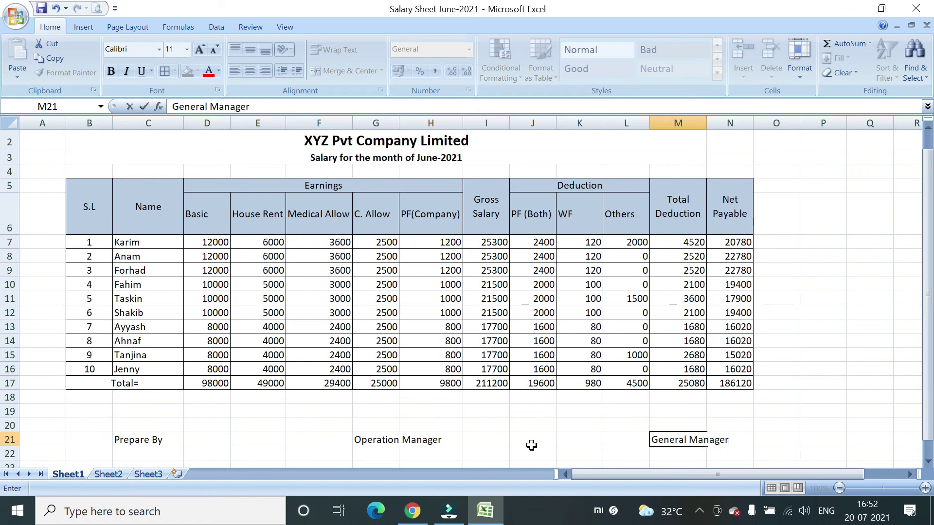
# Step: Add a top border to the "Prepare By" cell C21 as a signature line
pyautogui.click(128, 440)
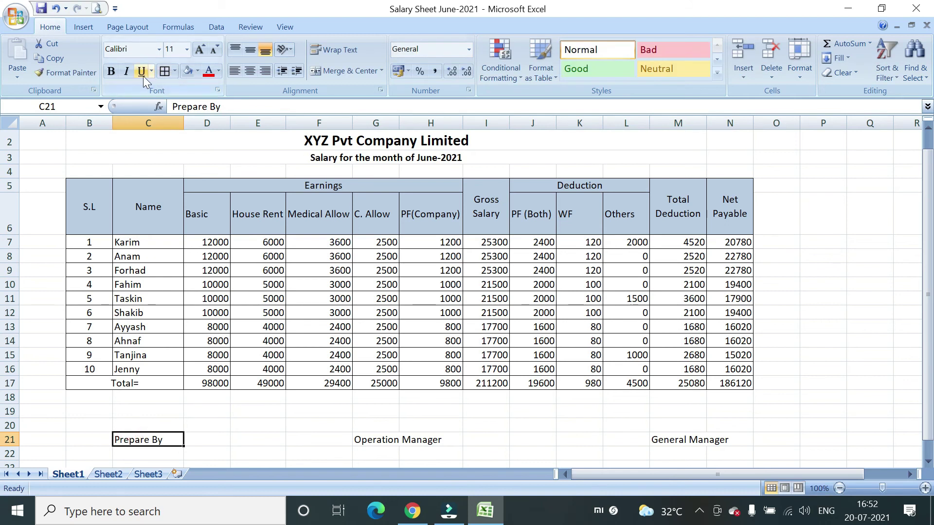
pyautogui.click(176, 72)
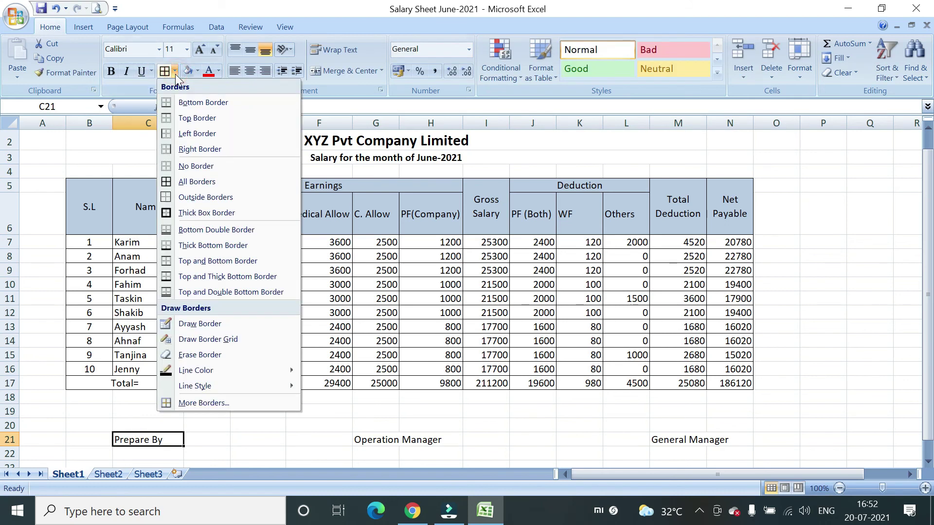
pyautogui.click(188, 121)
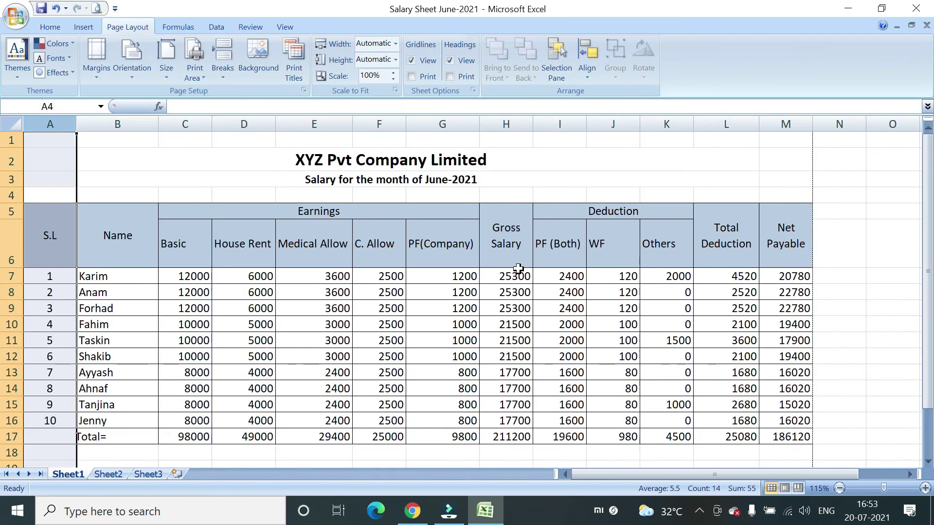
# Step: Re-merge and center the company title in row 2 across the full table width, A2:M2
pyautogui.click(402, 164)
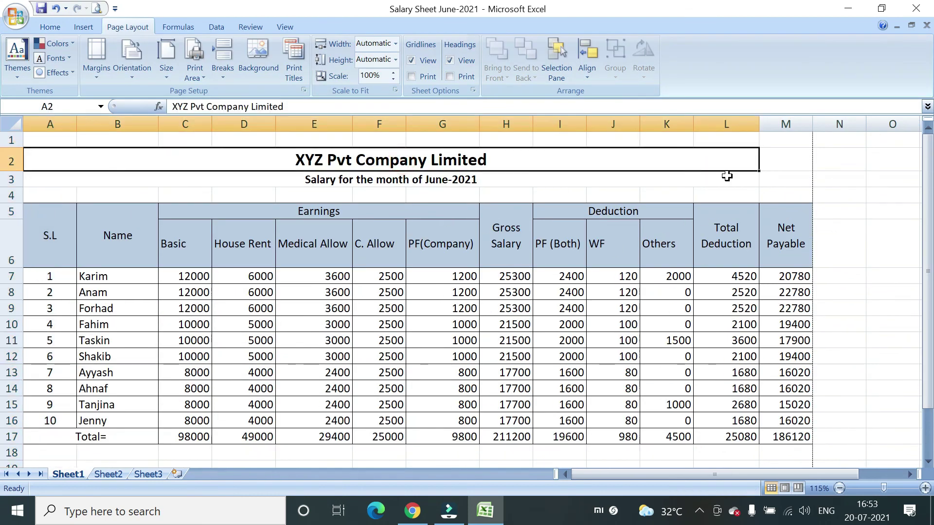
pyautogui.click(774, 163)
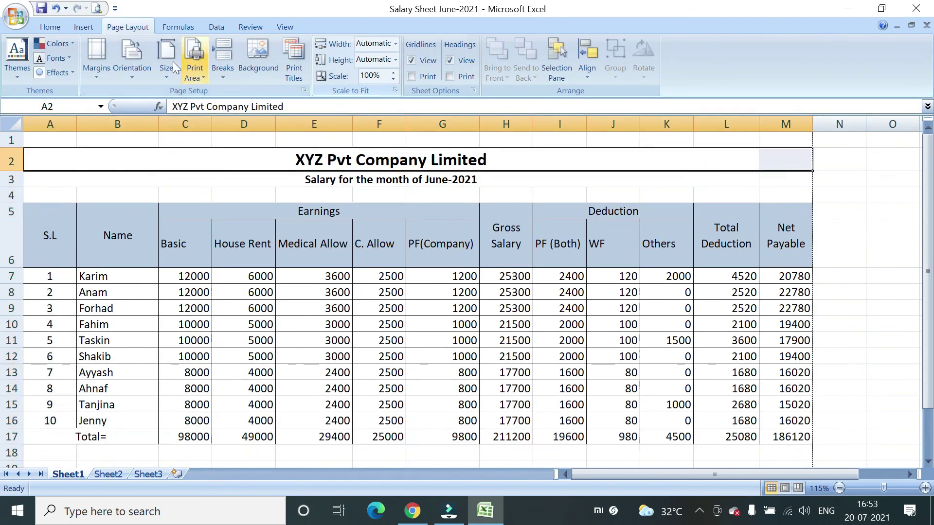
pyautogui.click(52, 29)
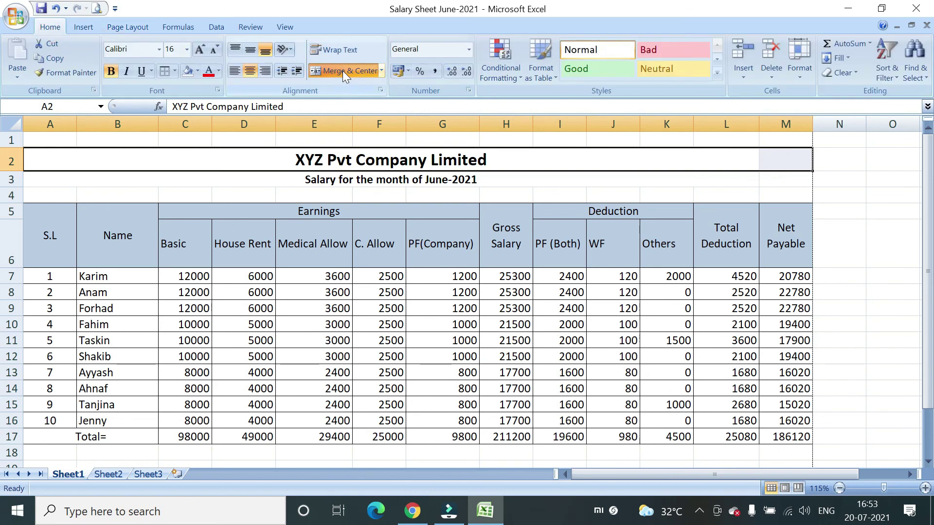
pyautogui.click(342, 69)
pyautogui.click(340, 66)
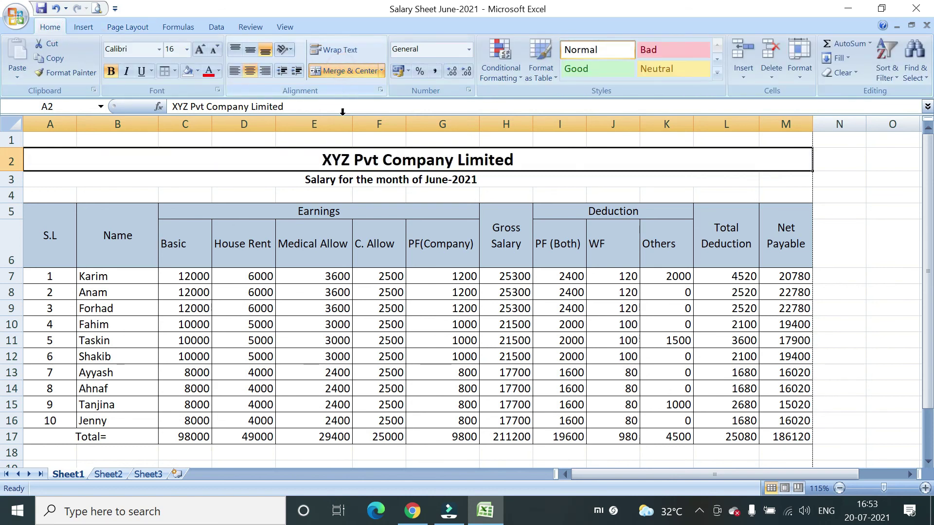
# Step: Re-merge and center the "Salary for the month of June-2021" subtitle across A3:M3
pyautogui.click(247, 181)
pyautogui.keyDown('shift'); pyautogui.click(778, 180); pyautogui.keyUp('shift')
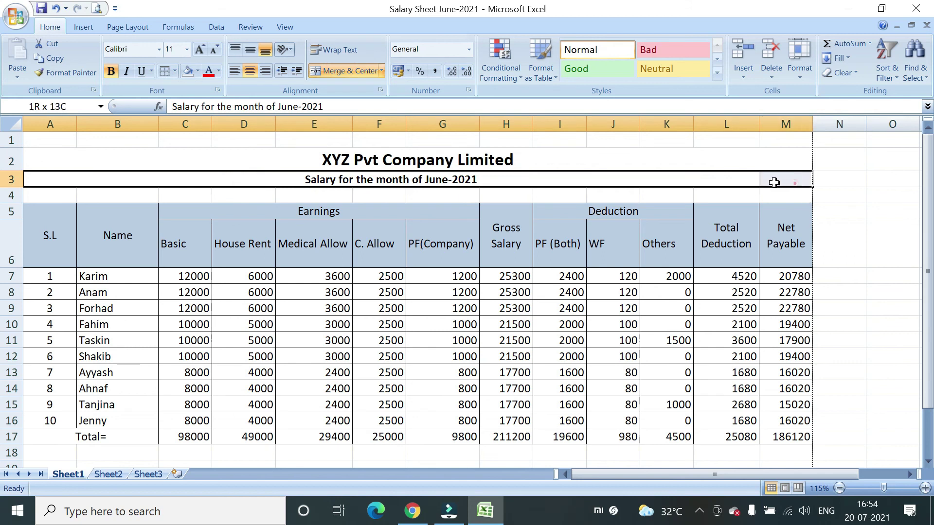
pyautogui.click(338, 70)
pyautogui.click(337, 69)
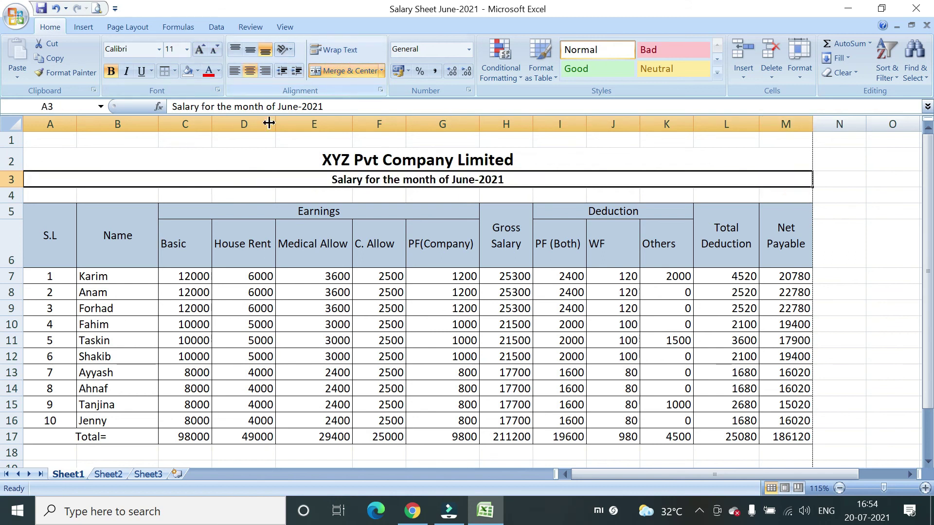
# Step: Save the salary workbook and open its print preview
pyautogui.scroll(-1, 357, 209)
pyautogui.scroll(-2, 357, 209)
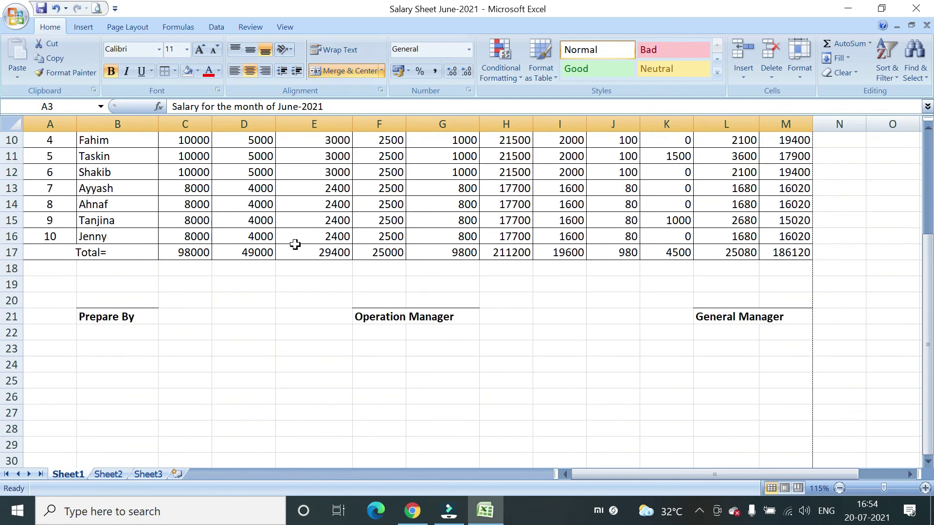
pyautogui.scroll(3, 298, 243)
pyautogui.scroll(-1, 286, 241)
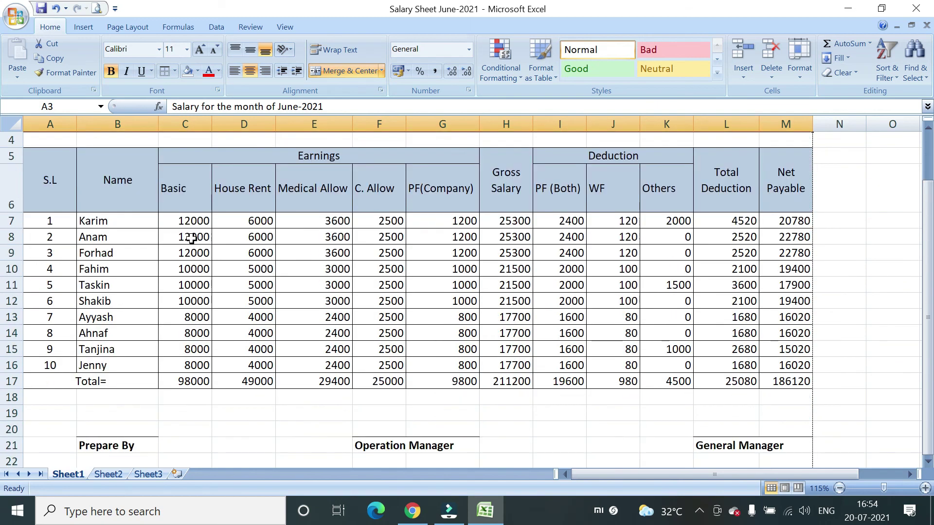
pyautogui.click(42, 9)
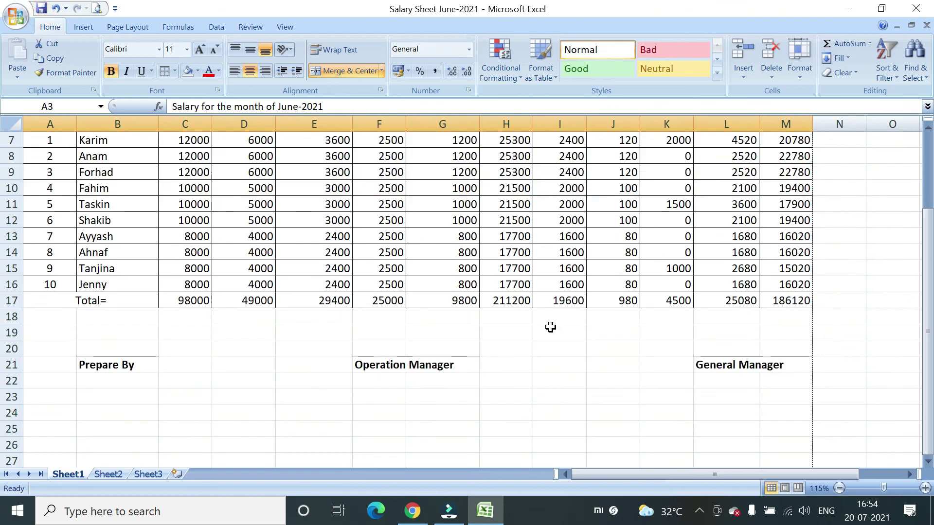
pyautogui.scroll(1, 550, 327)
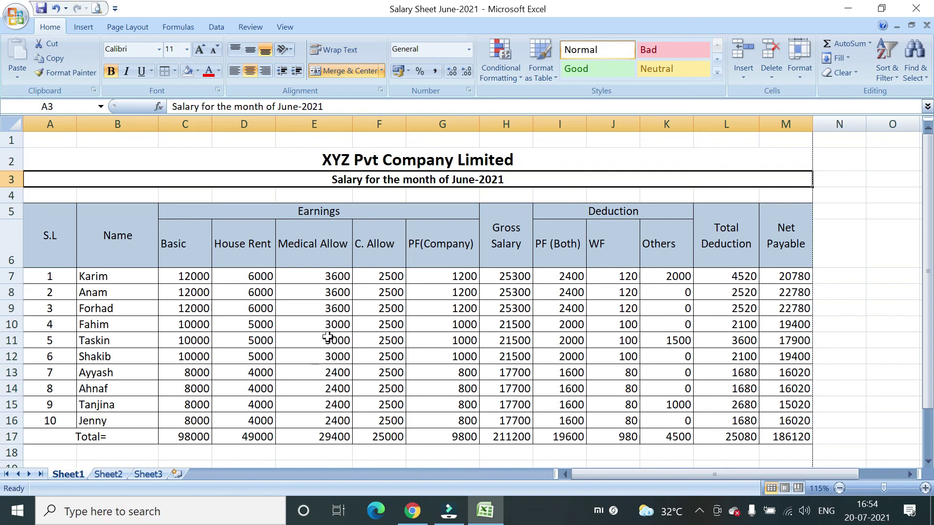
pyautogui.click(97, 8)
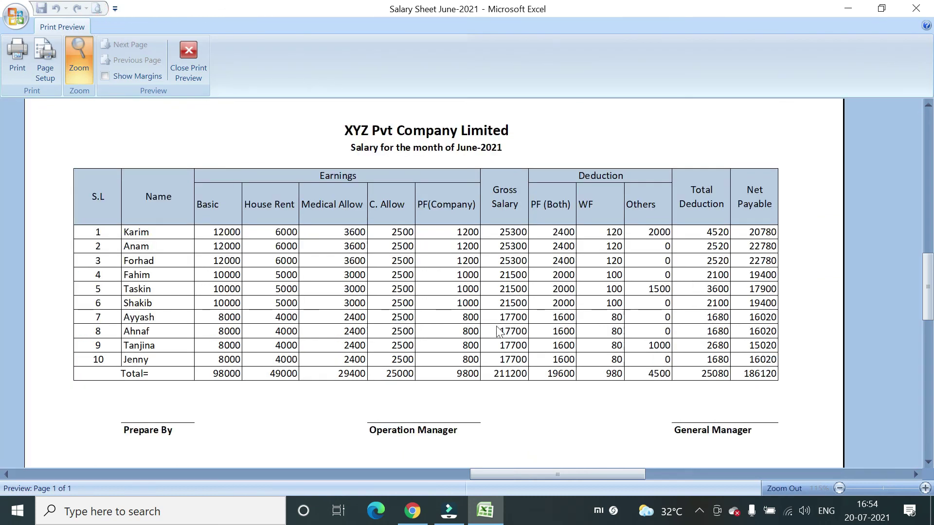